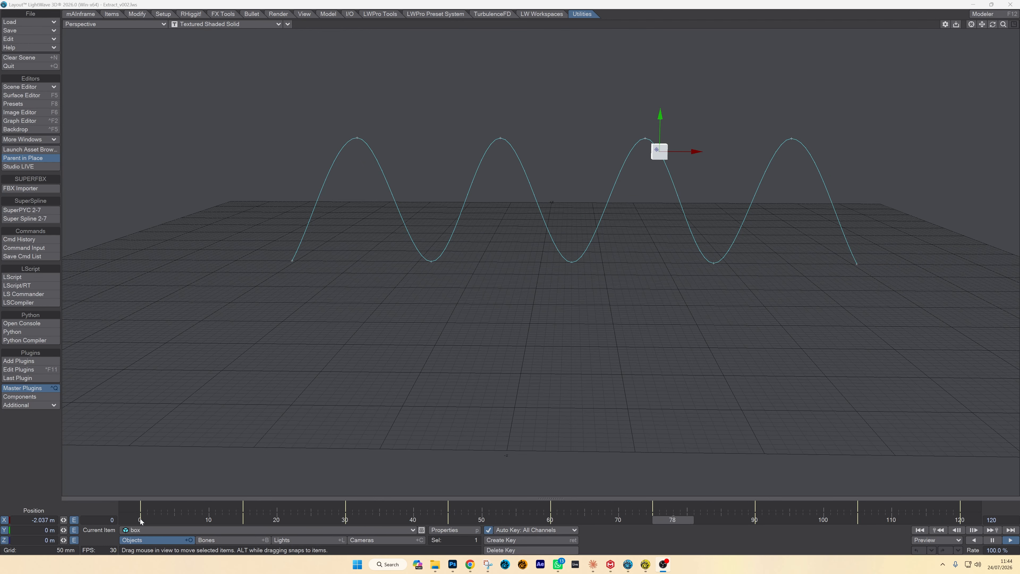
- Play back the box's wave animation from frame 0, stop it and go to frame 119
mouse_move(140, 519)
mouse_down()
mouse_move(953, 520)
mouse_move(143, 521)
mouse_up()
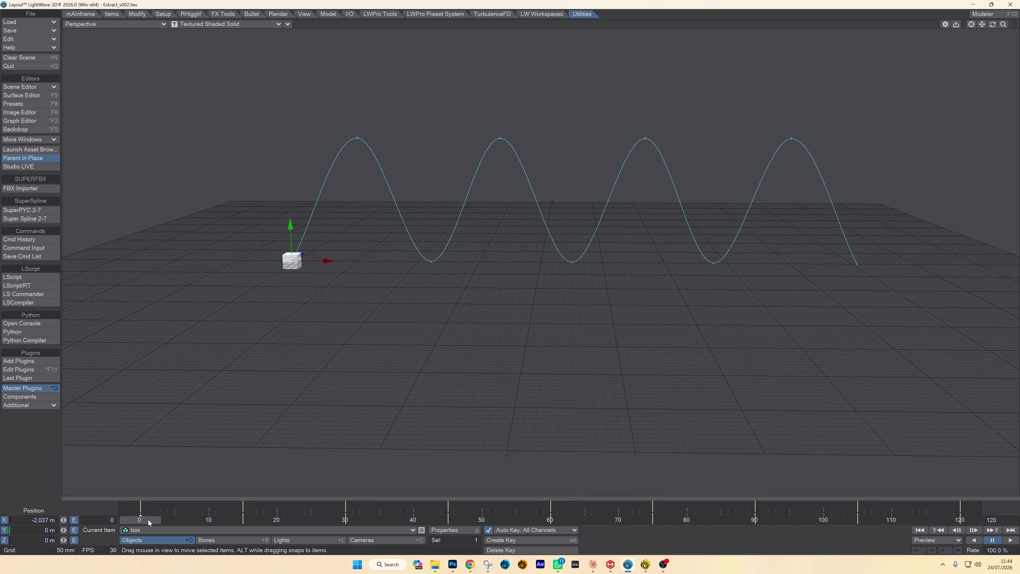
mouse_move(148, 520)
mouse_down()
mouse_move(960, 520)
mouse_move(139, 520)
mouse_up()
click(1011, 540)
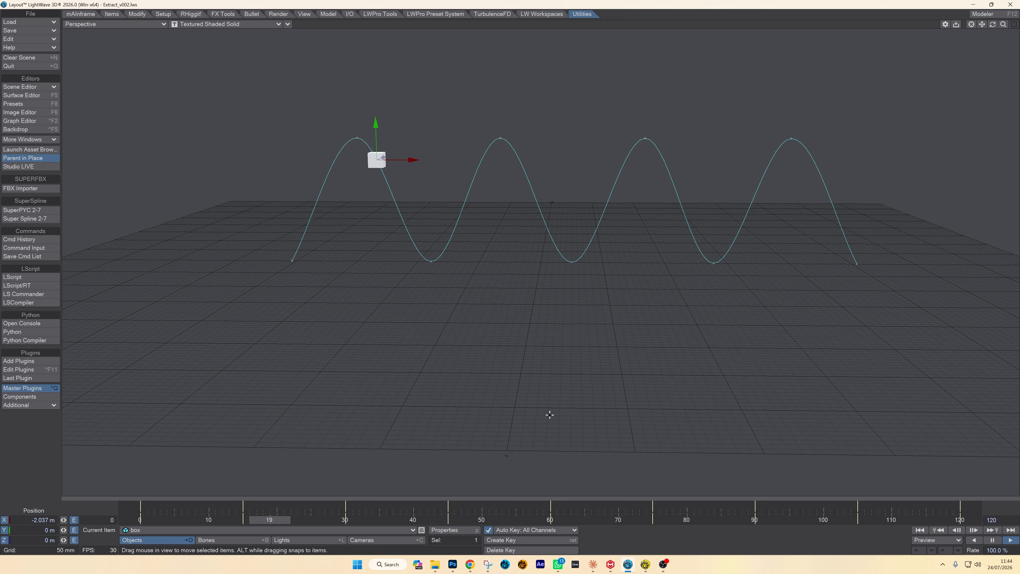
click(993, 539)
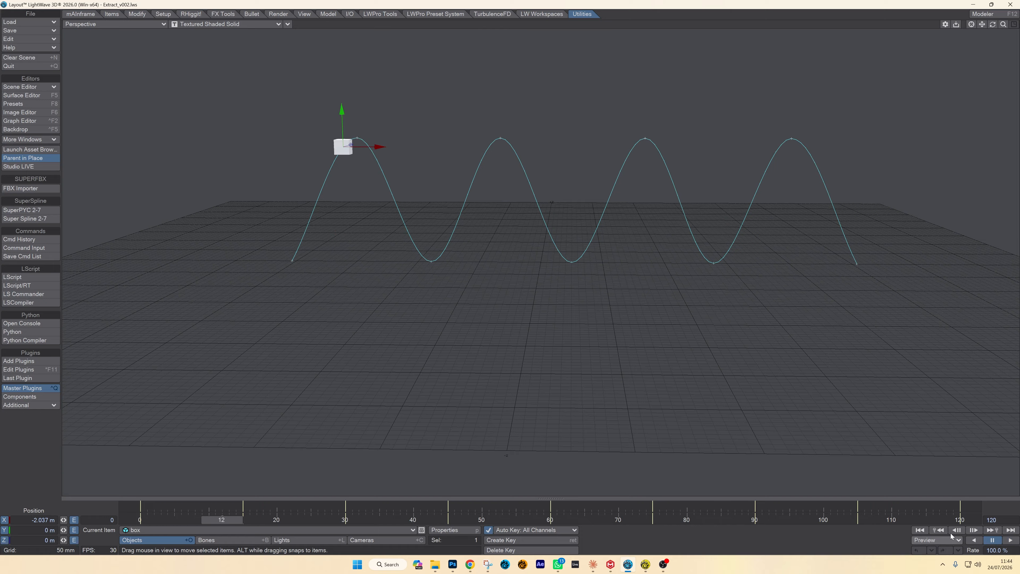
click(975, 519)
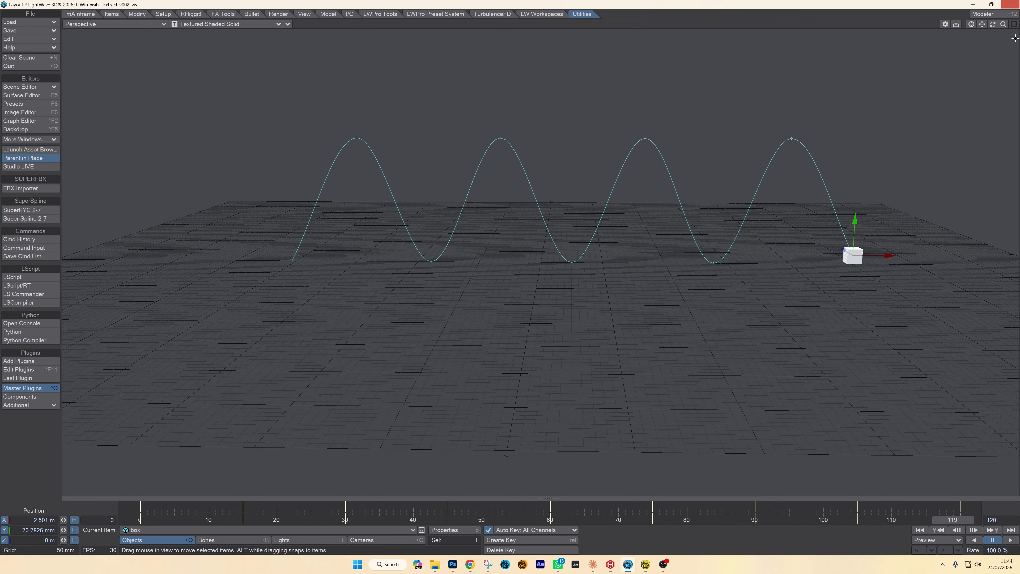
- In the Graph Editor, try raising the box's Position.Y key at frame 120 to about 1.31 m
drag(1004, 25, 980, 25)
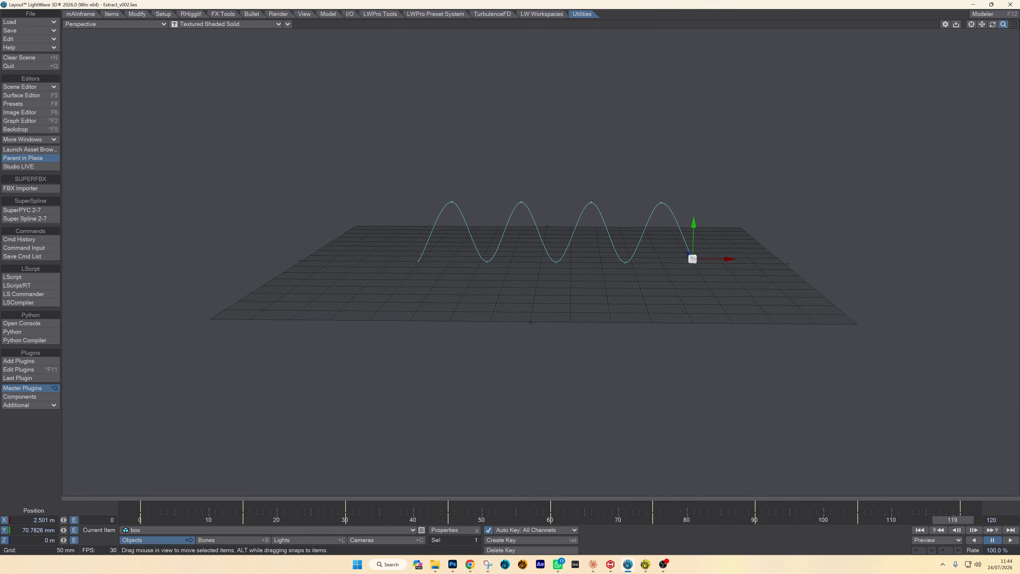
click(966, 518)
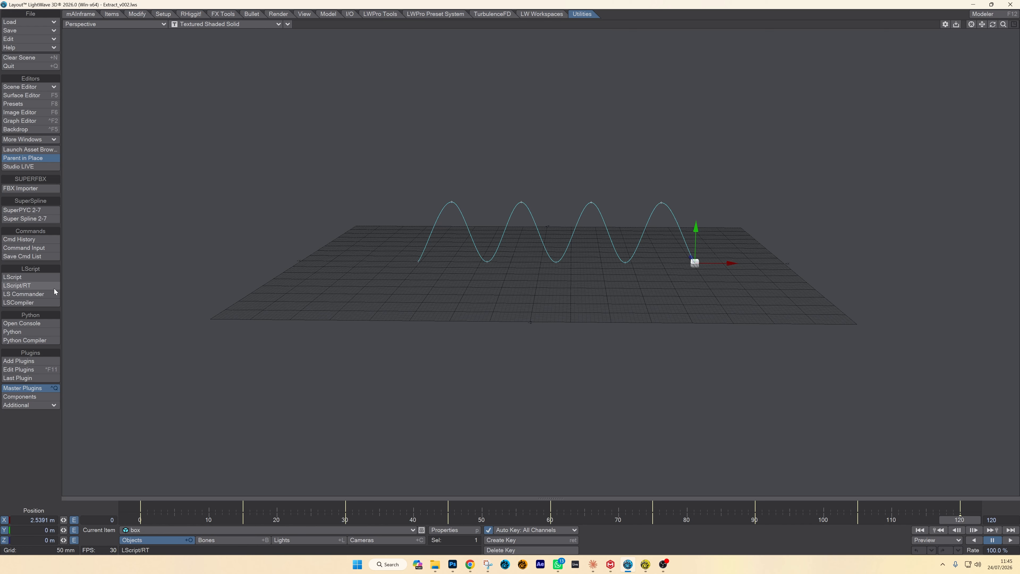
click(40, 121)
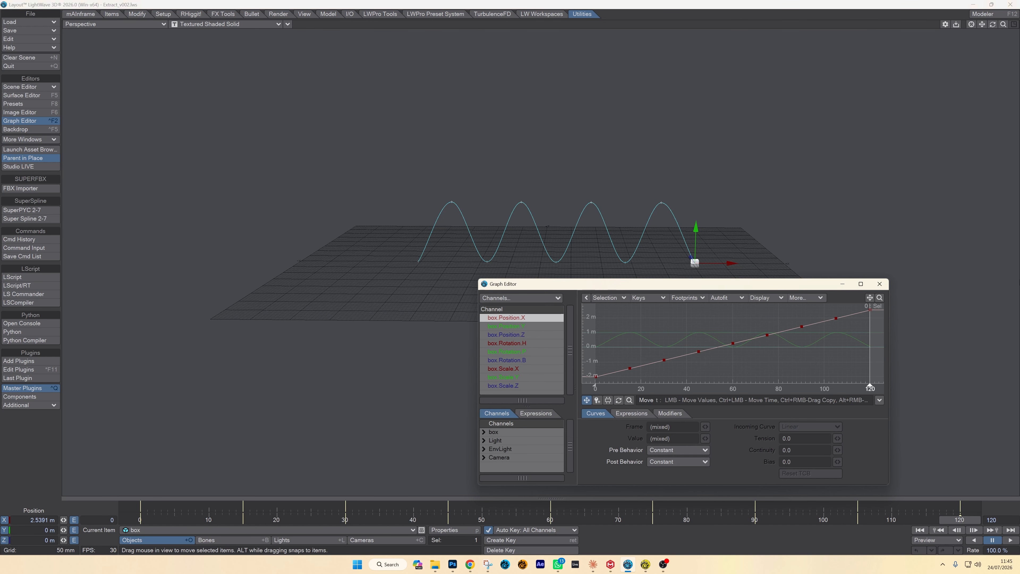
click(519, 329)
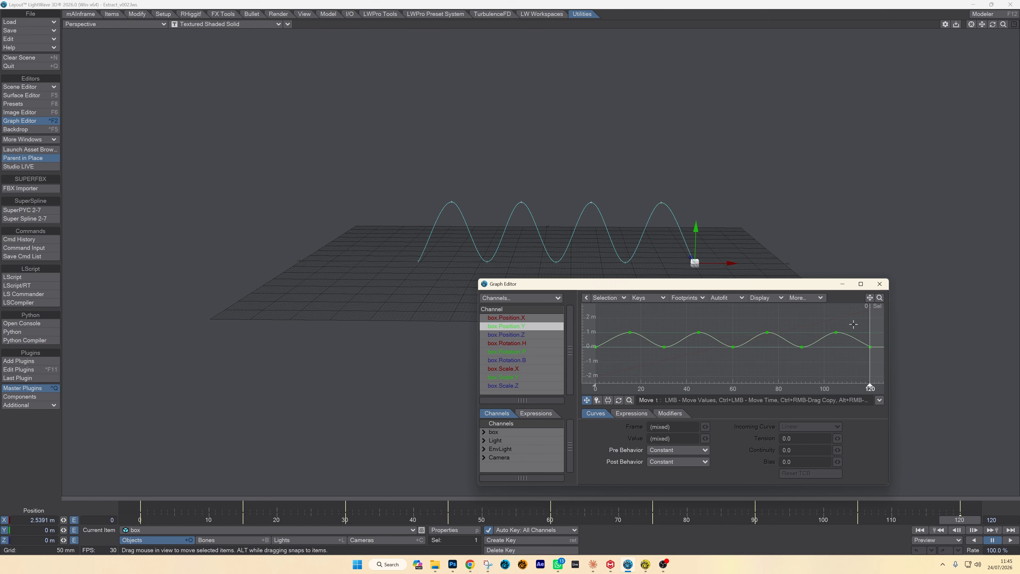
right_drag(858, 323, 905, 360)
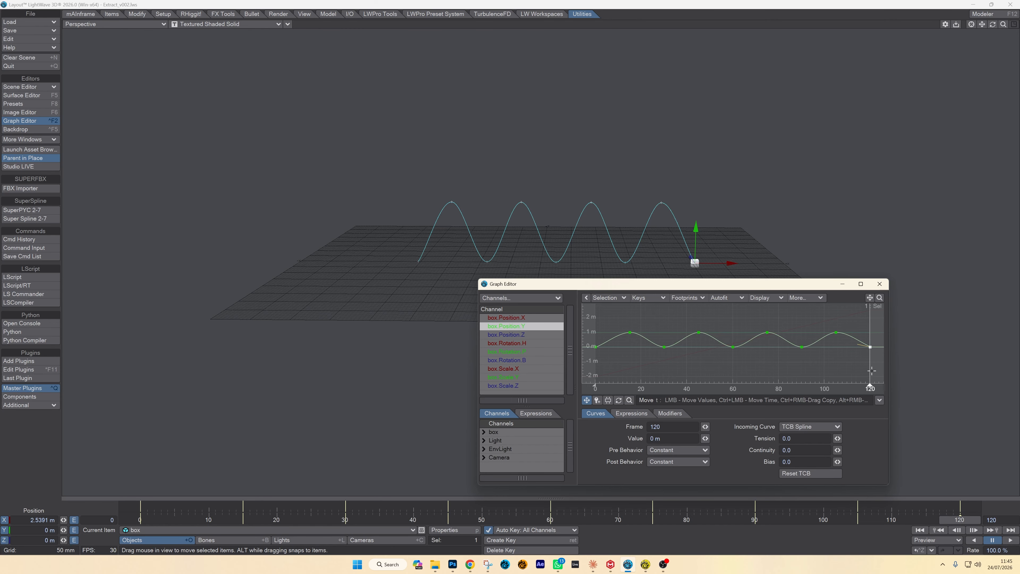
drag(878, 370, 877, 351)
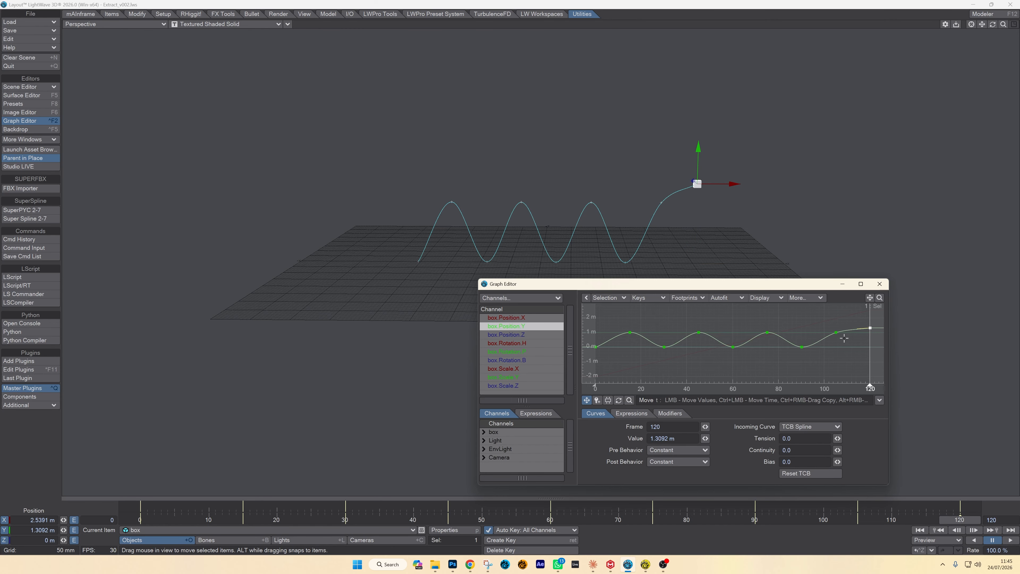
- Try raising the box's Position.Y keys at frames 105, 90 and 75, with the frame 90 key at about 1.09 m
click(835, 317)
click(836, 315)
right_drag(819, 372, 796, 332)
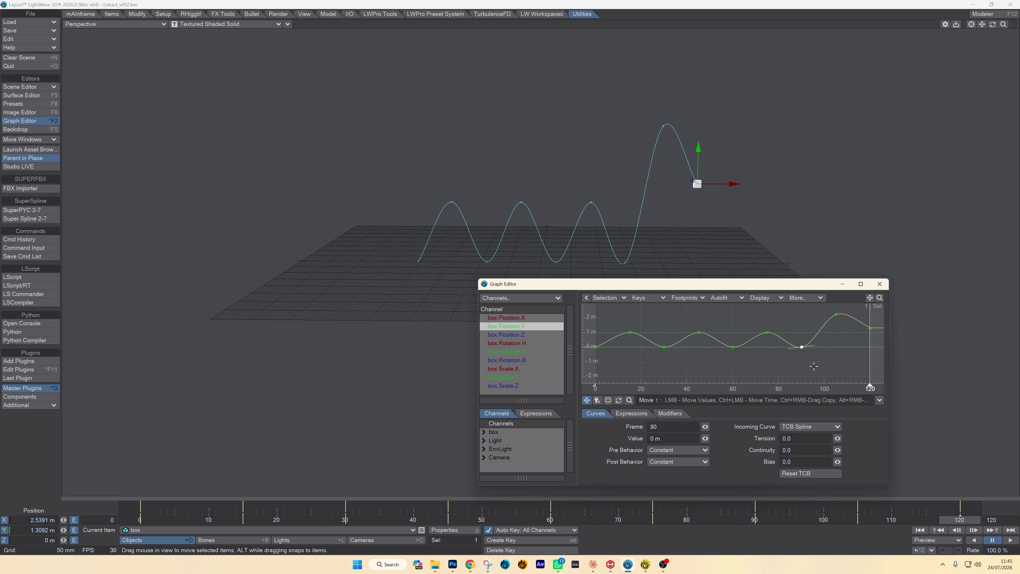
drag(813, 368, 815, 352)
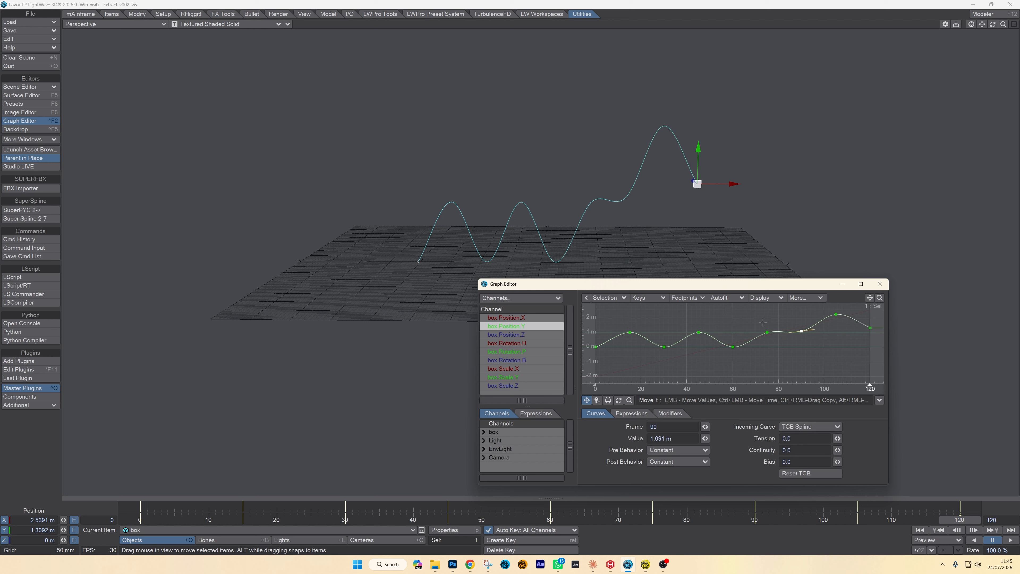
right_drag(762, 323, 782, 348)
drag(790, 365, 789, 353)
- Try raising the Position.Y keys at frames 60, 45 (about 1.51 m) and 30, and adjust frame 105 to about 2.31 m
right_drag(726, 342, 768, 371)
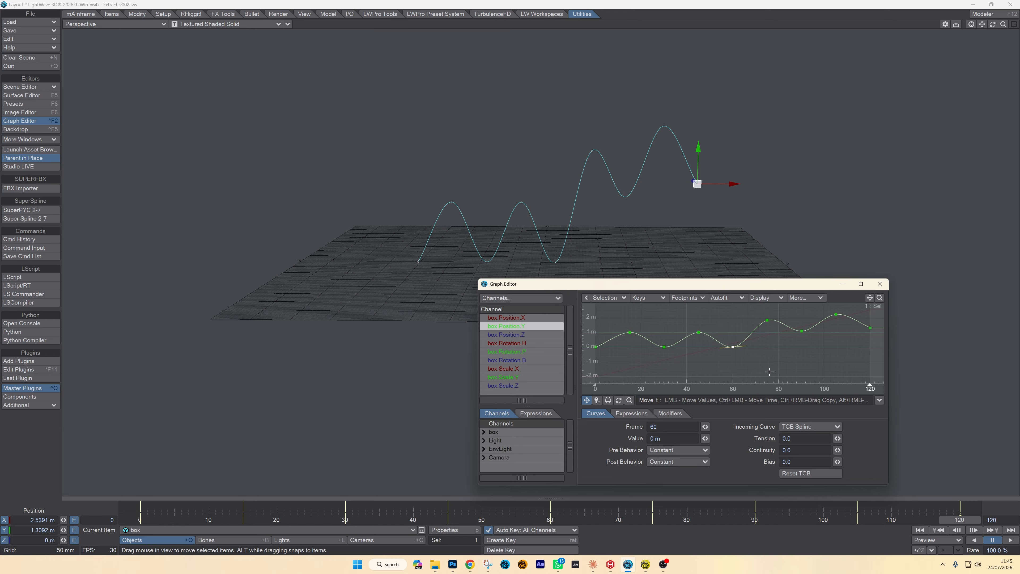
drag(768, 372, 762, 361)
right_drag(685, 324, 719, 360)
drag(711, 363, 711, 356)
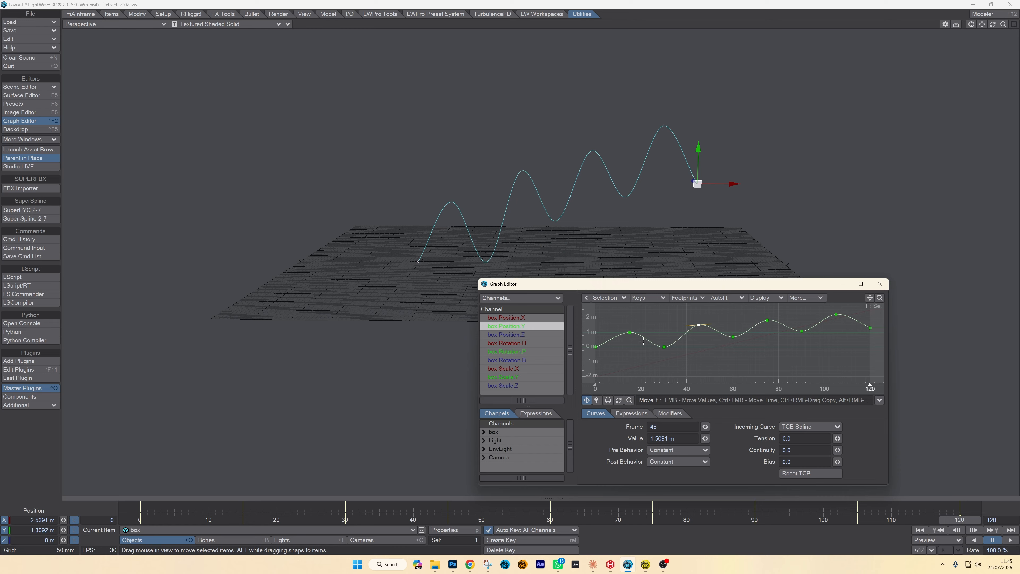
right_drag(643, 341, 682, 373)
drag(692, 382, 691, 375)
right_drag(825, 308, 850, 326)
drag(844, 337, 845, 335)
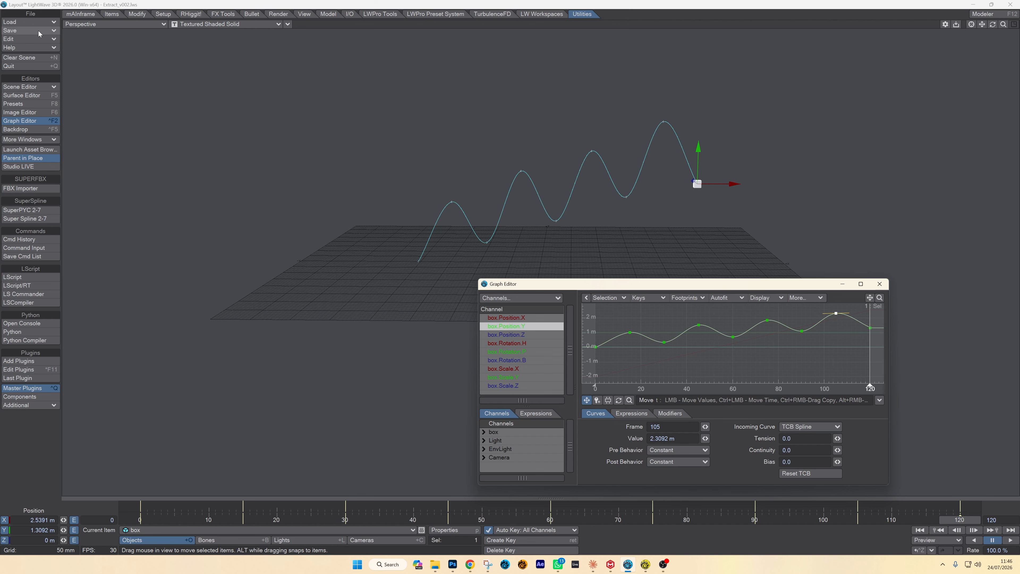
- Discard the manual curve edits by reloading the recent scene Extract_v002.lws and close the Graph Editor
click(28, 22)
mouse_move(62, 65)
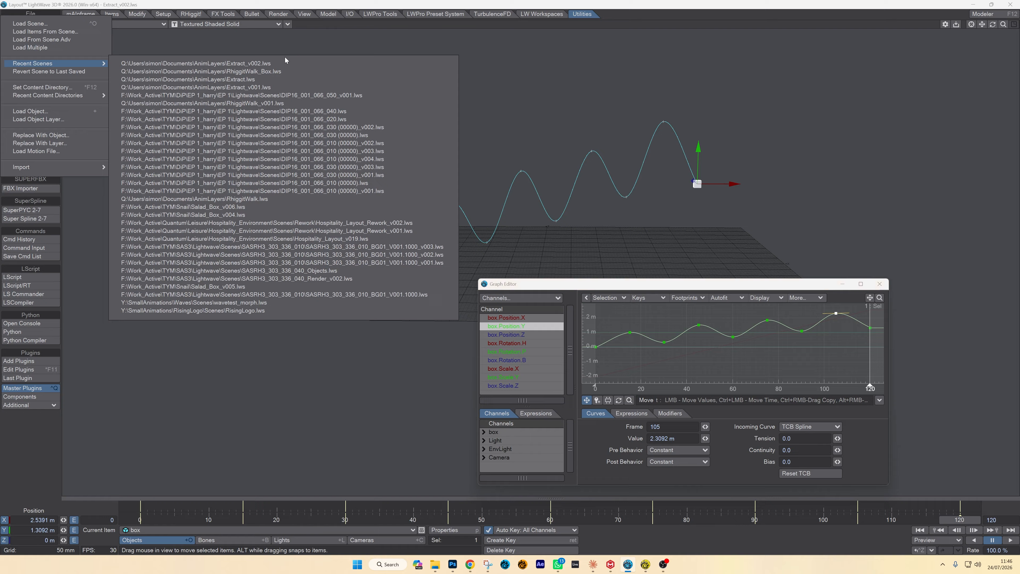
click(274, 66)
click(879, 284)
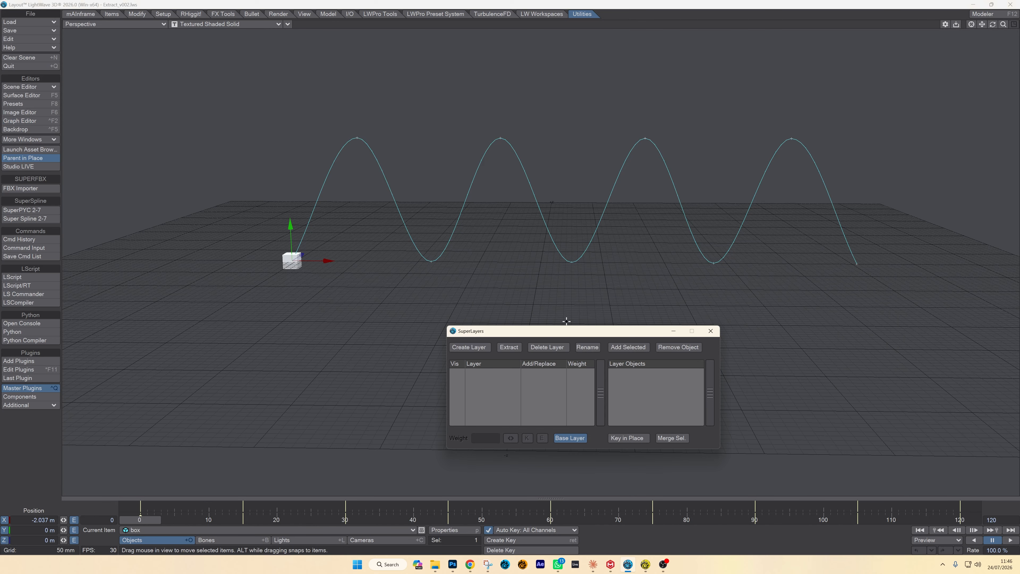
- Move the SuperLayers window clear of the path, play the original box animation, stop it and go to frame 120
drag(568, 334, 663, 345)
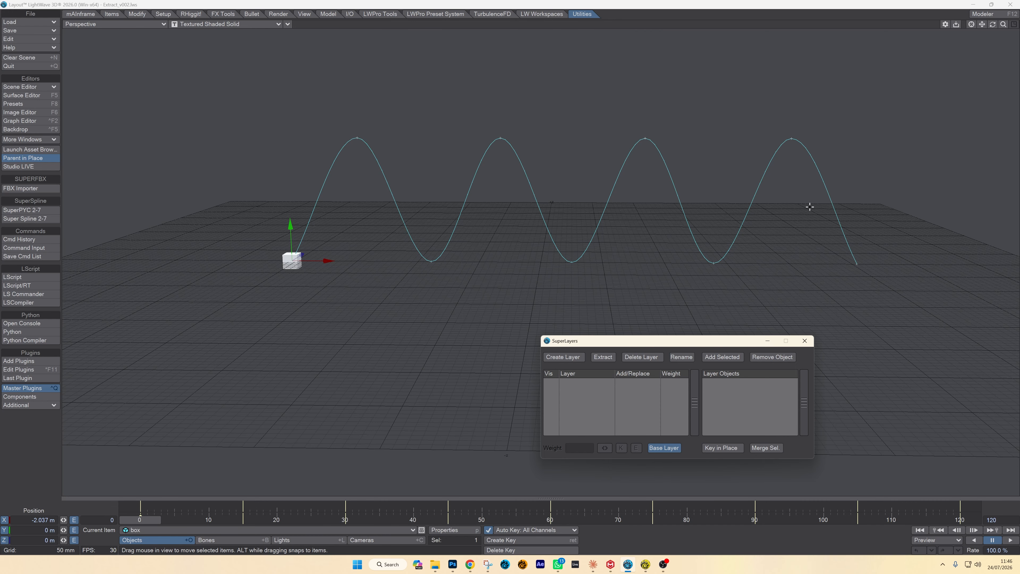
drag(1003, 24, 989, 25)
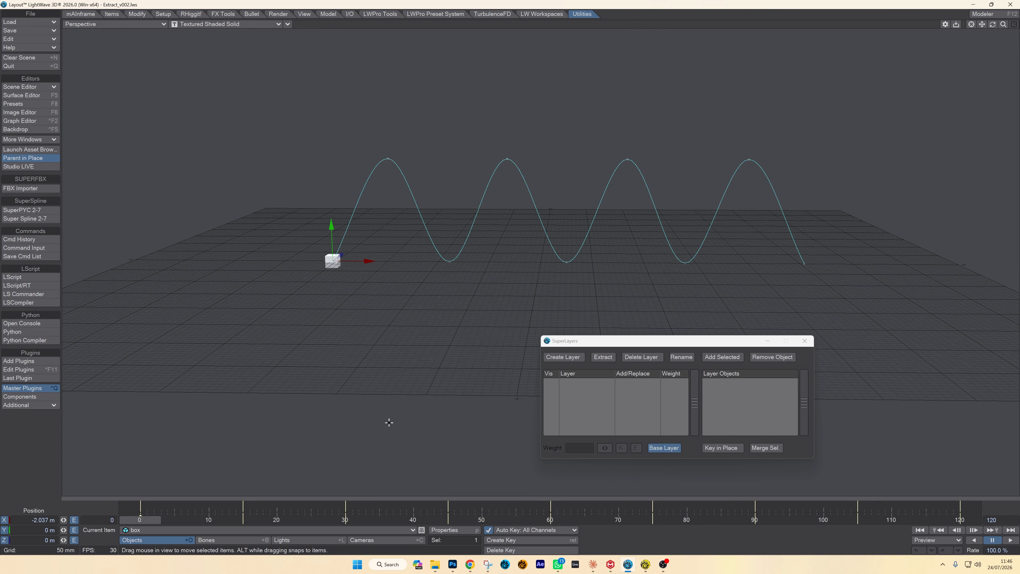
drag(1004, 24, 984, 26)
click(1011, 539)
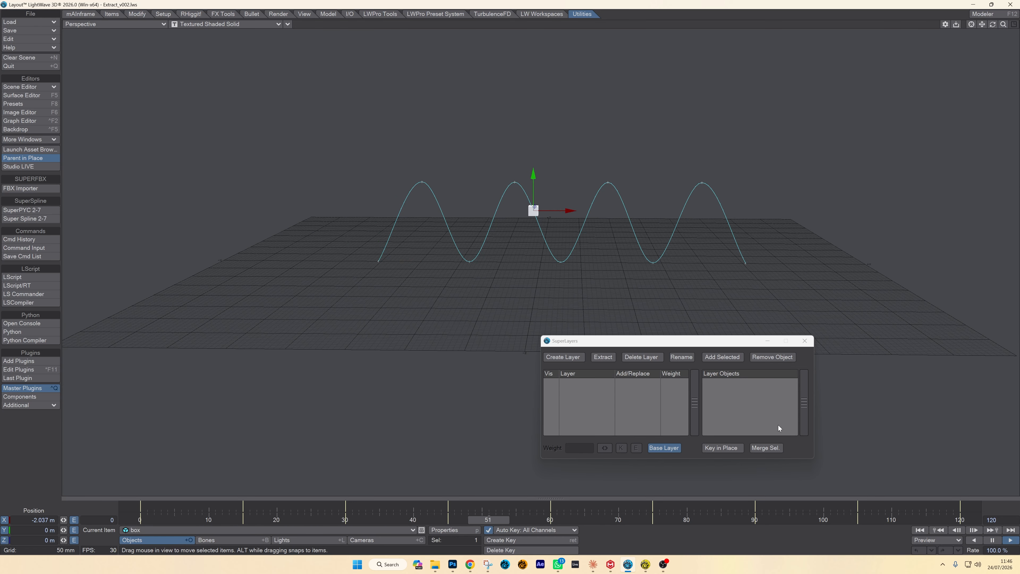
click(991, 544)
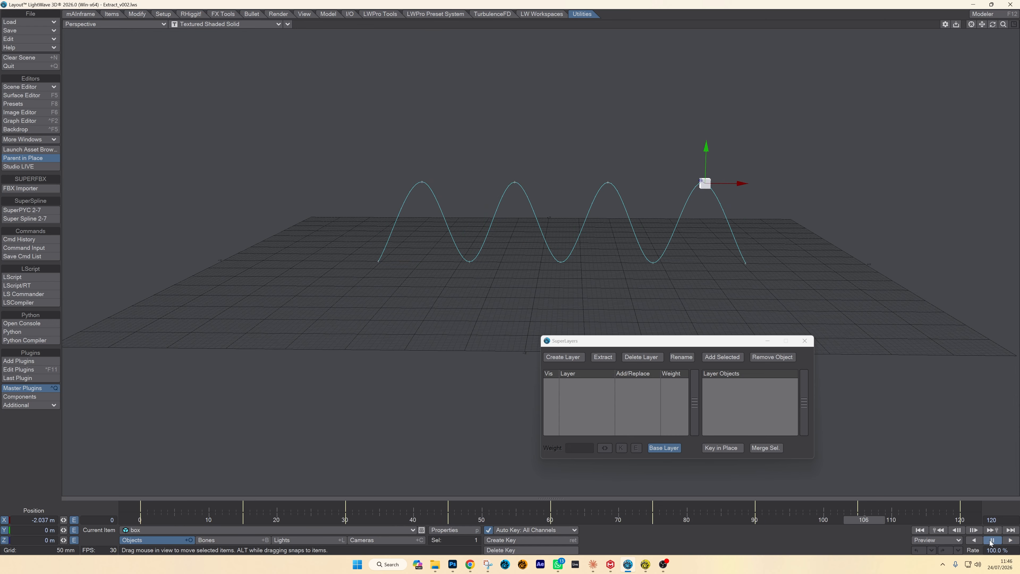
click(961, 520)
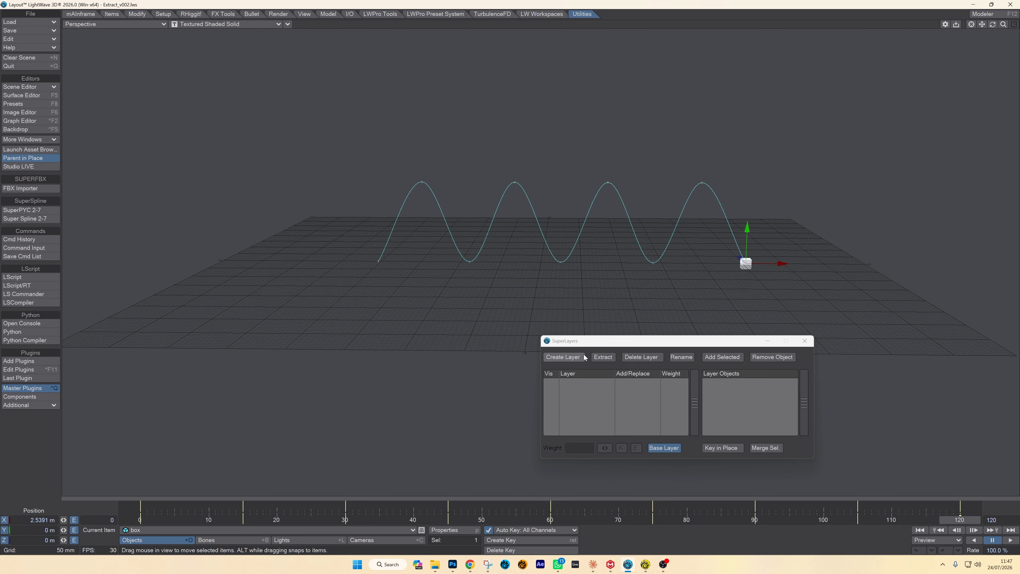
- Create an animation layer named Up for the box in SuperLayers
click(569, 359)
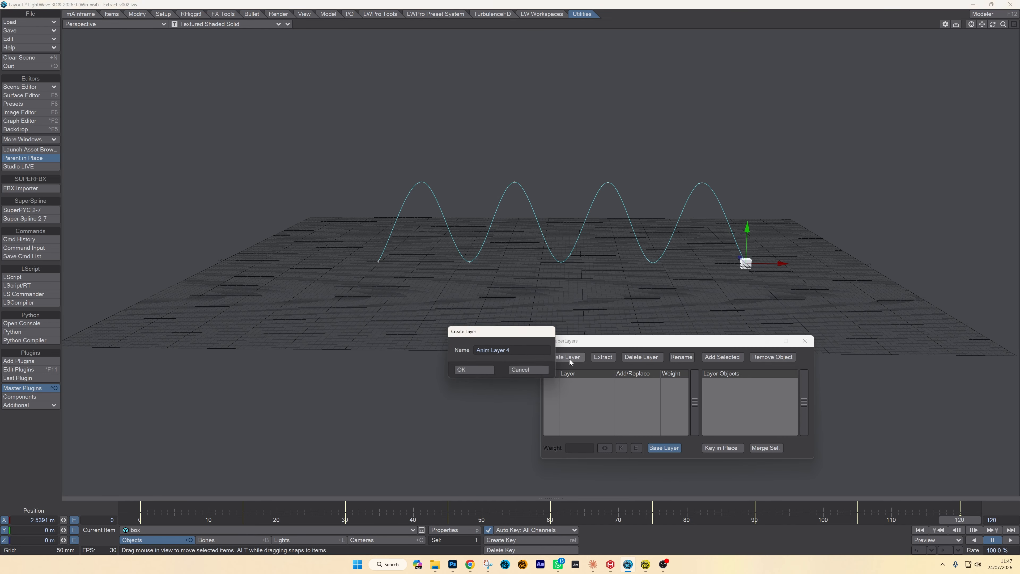
drag(524, 354, 384, 353)
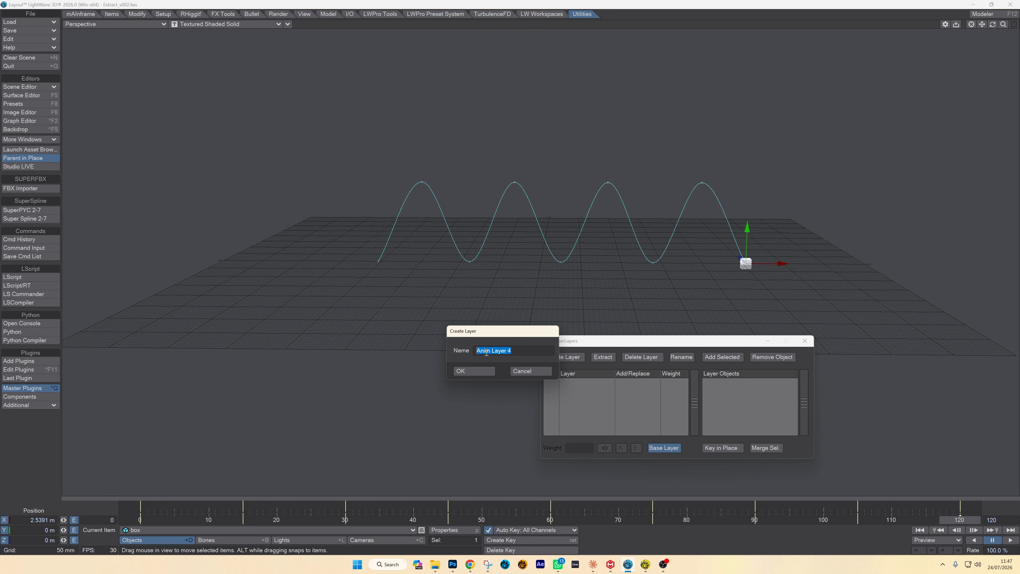
text(Up)
click(475, 371)
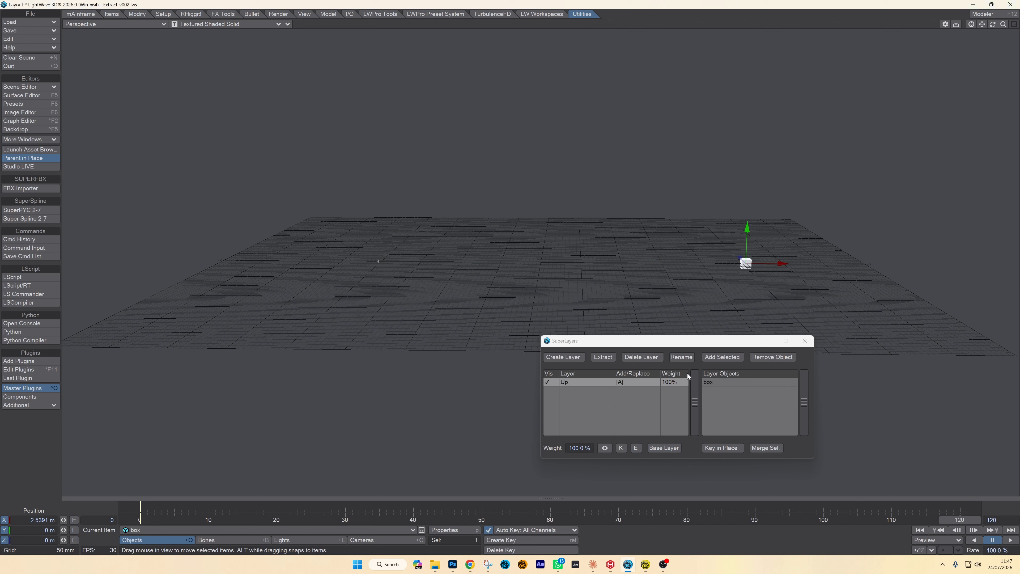
- Switch to the base layer to view the box's original motion path and return to frame 0
mouse_move(964, 520)
mouse_down()
mouse_move(154, 519)
mouse_move(961, 520)
mouse_up()
click(664, 448)
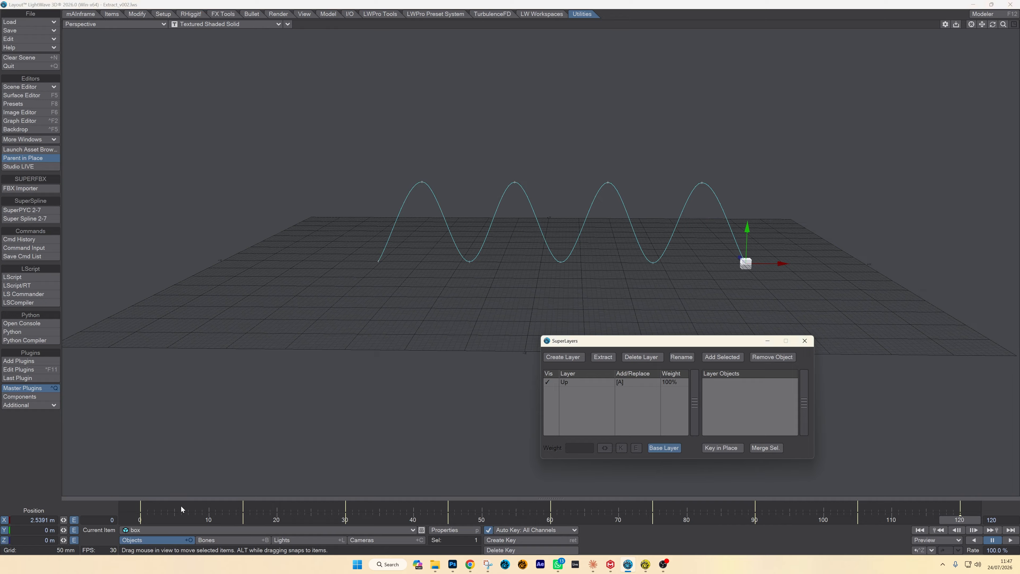
mouse_move(150, 519)
mouse_down()
mouse_move(898, 519)
mouse_move(140, 520)
mouse_up()
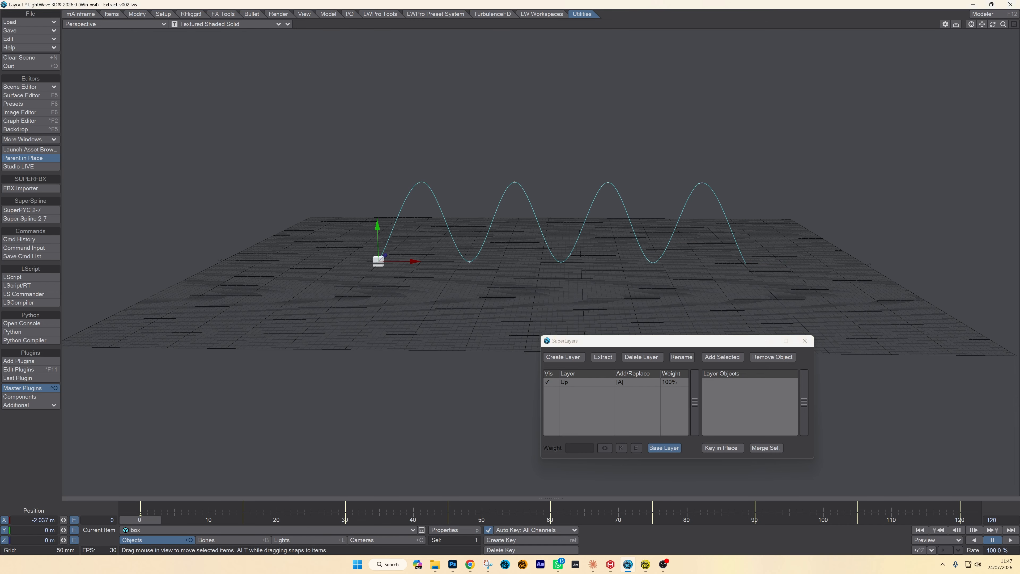
- In the Up layer, raise the box about 1.97 m in Y at frame 120
click(592, 386)
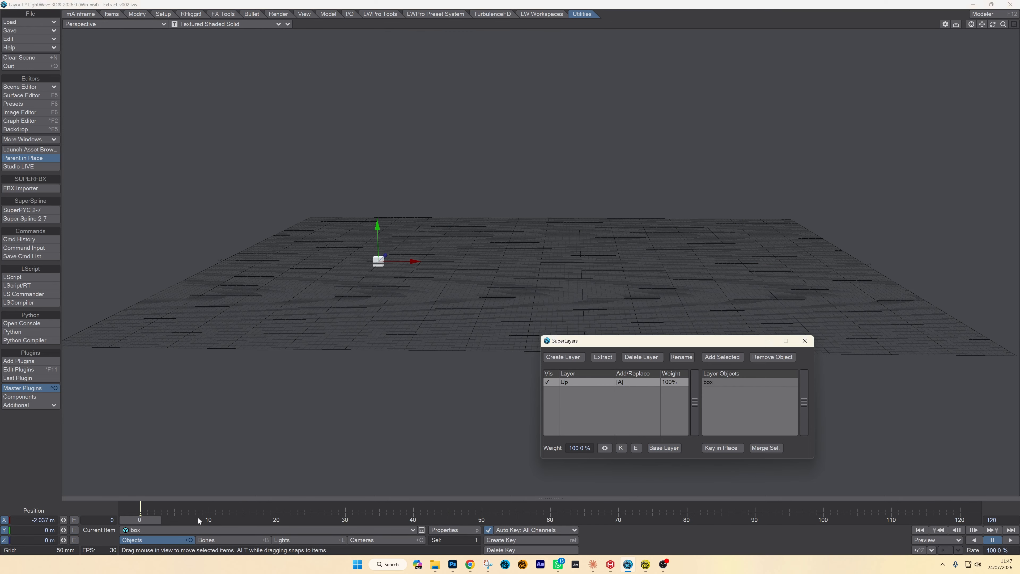
drag(198, 521, 960, 520)
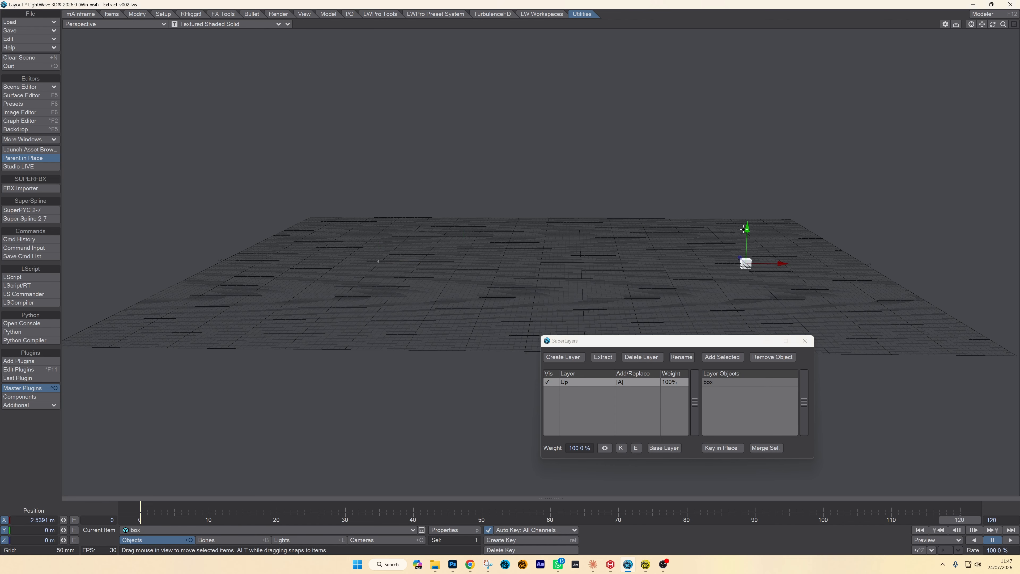
drag(743, 229, 750, 68)
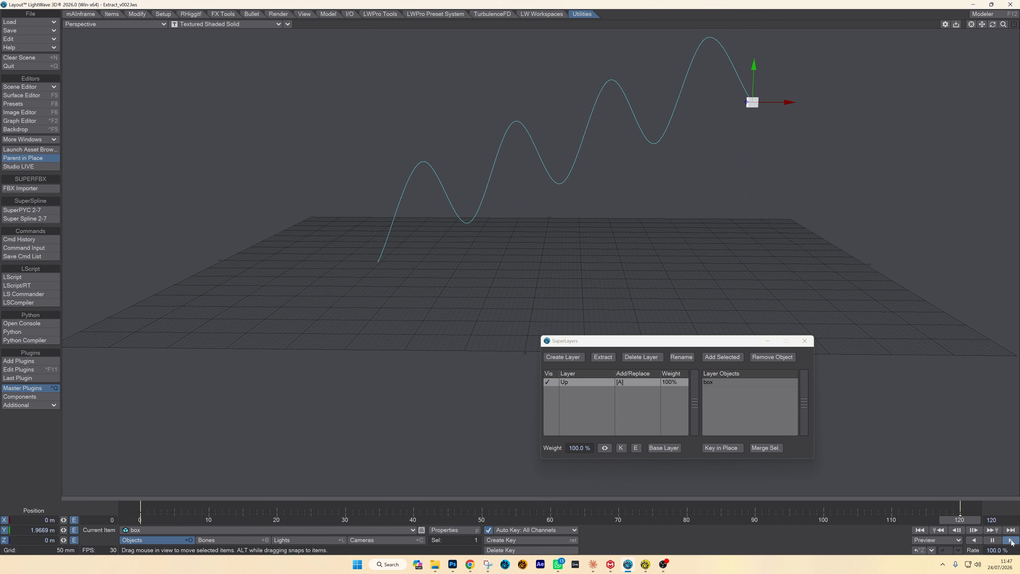
- Play back the rising box animation, stop it and return to frame 120
click(1011, 541)
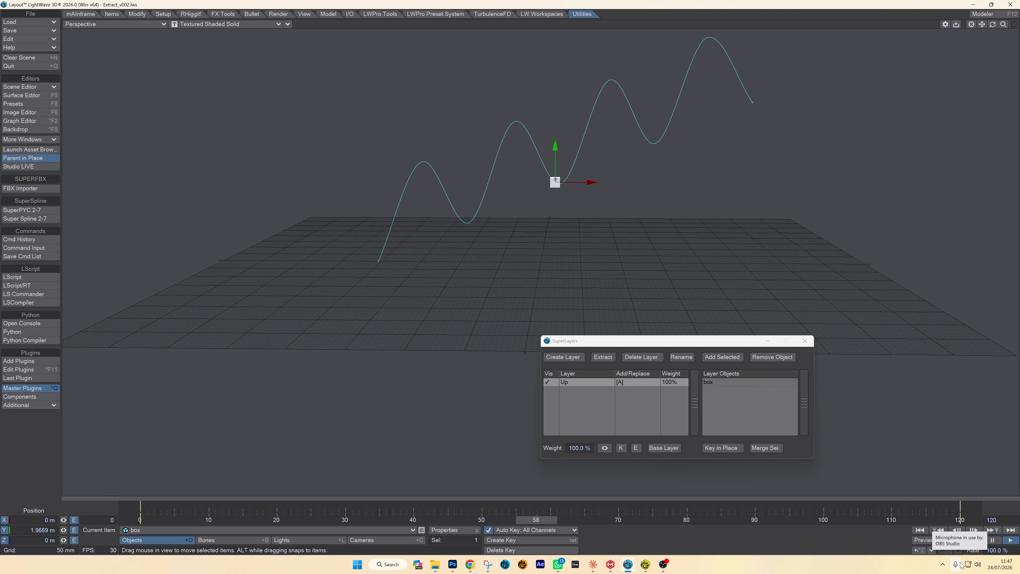
click(992, 540)
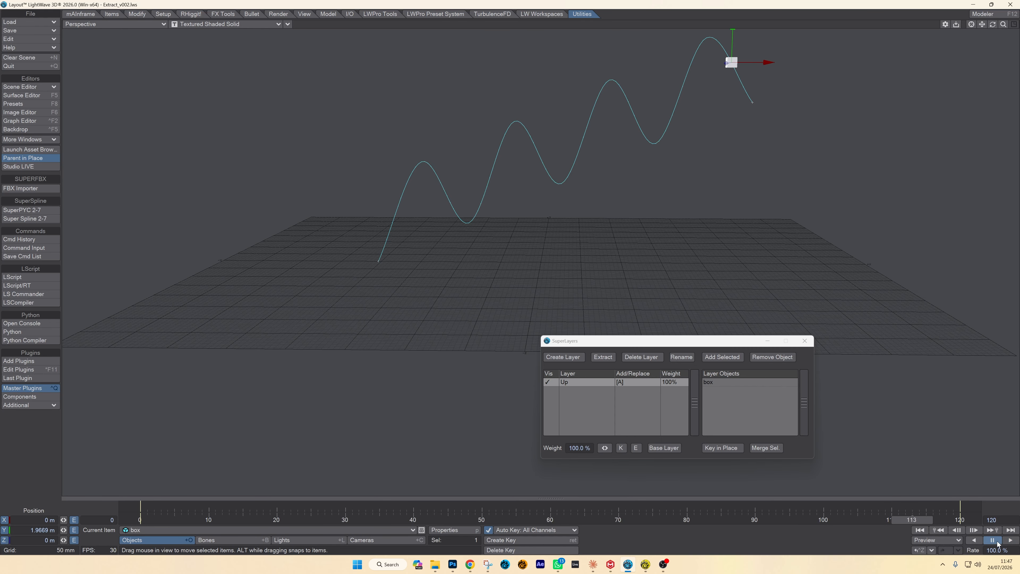
drag(912, 520, 961, 520)
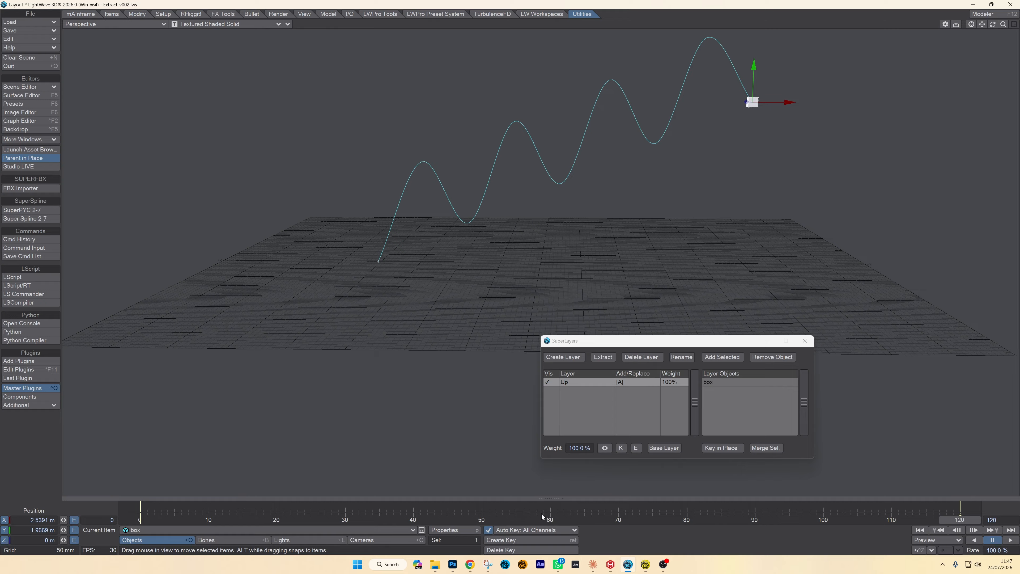
- Key the Up layer's weight at frame 60
mouse_move(543, 516)
mouse_down()
mouse_move(175, 518)
mouse_move(843, 519)
mouse_move(141, 519)
mouse_move(569, 519)
mouse_move(549, 519)
mouse_up()
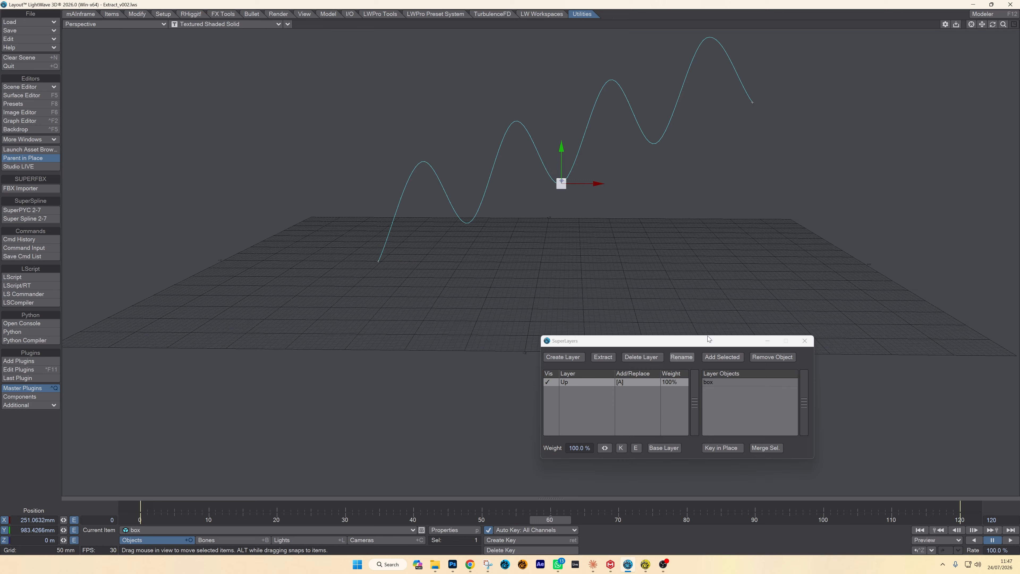
click(621, 448)
mouse_move(618, 570)
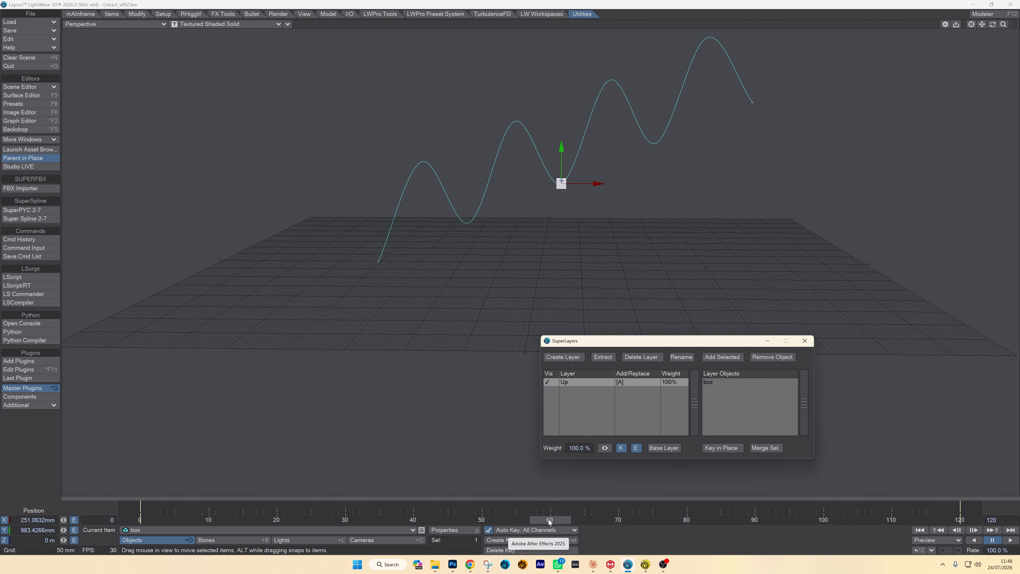
- Set the Up layer's weight to 0% at frame 60
drag(549, 519, 961, 519)
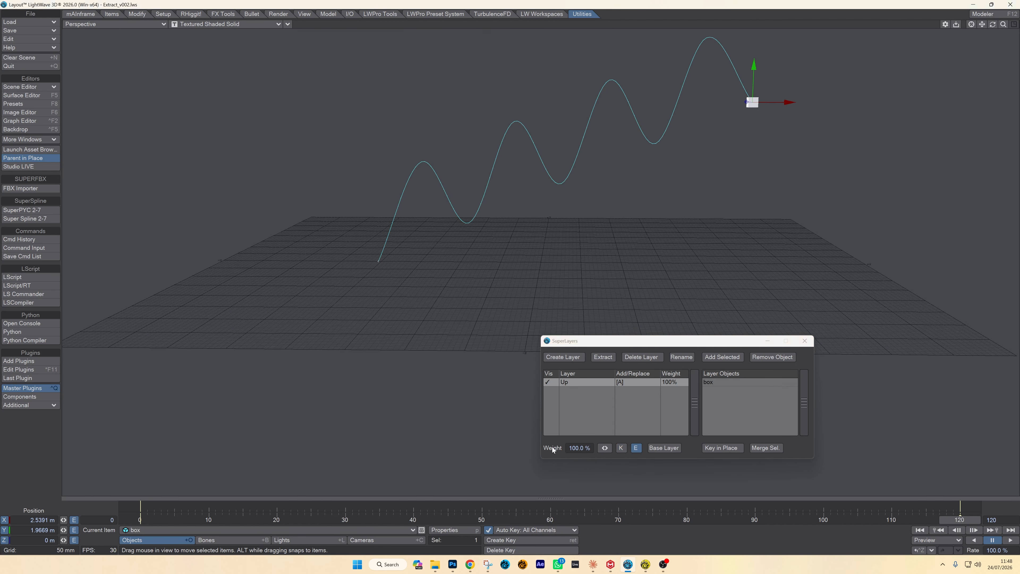
click(550, 519)
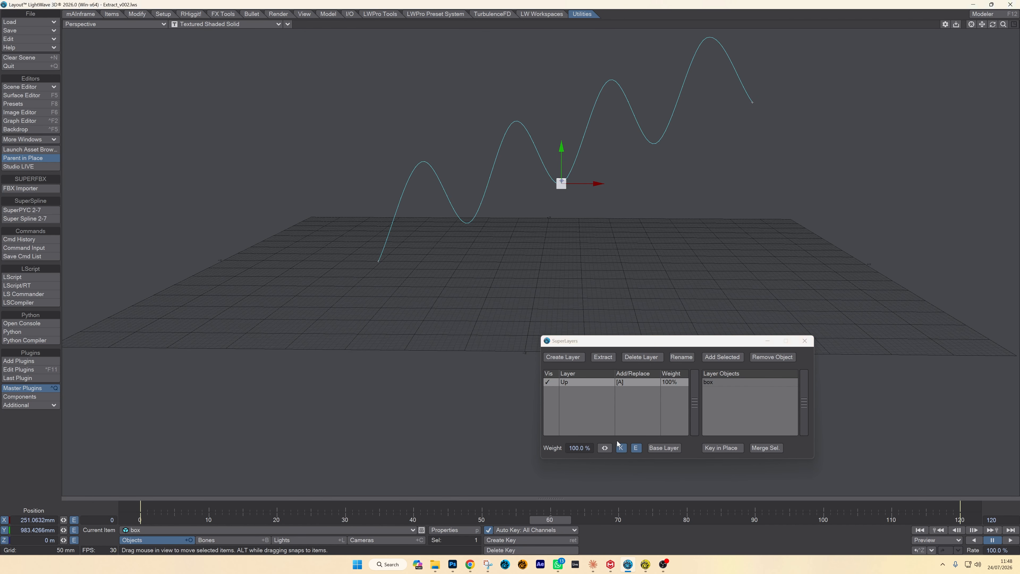
click(590, 449)
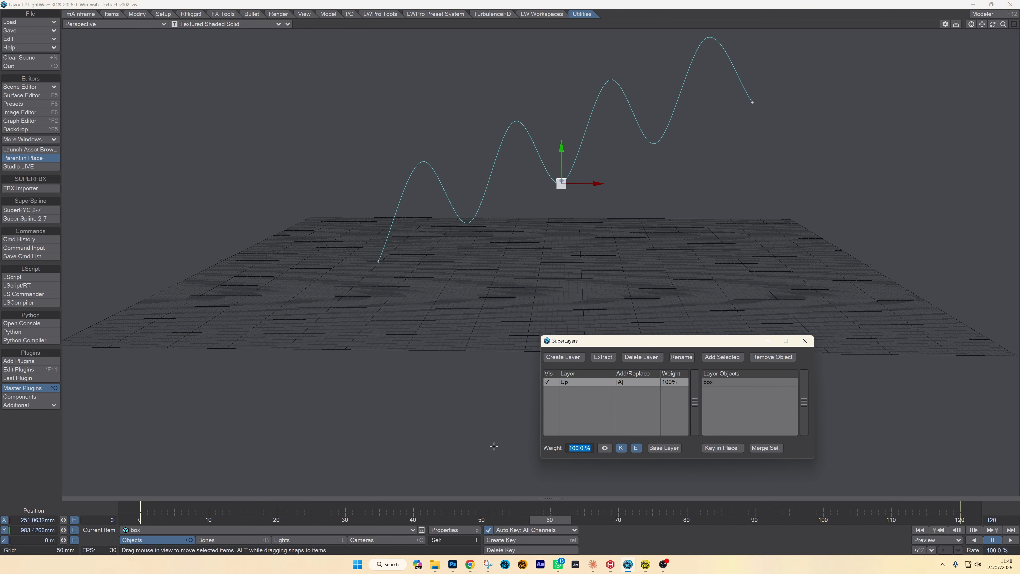
text(0)
key(Return)
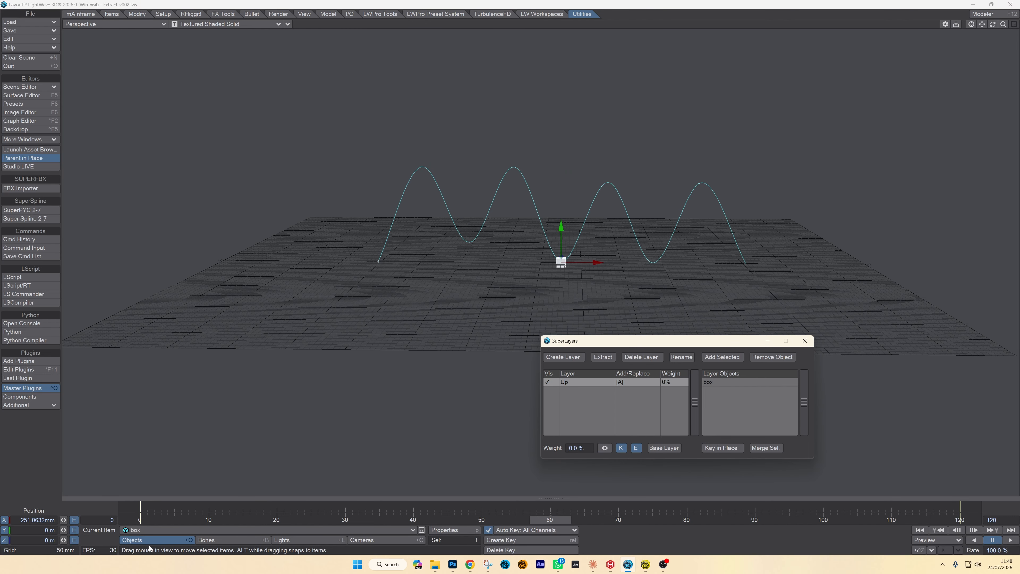
- At frame 0, set the Up layer's weight to 0% as well
click(130, 520)
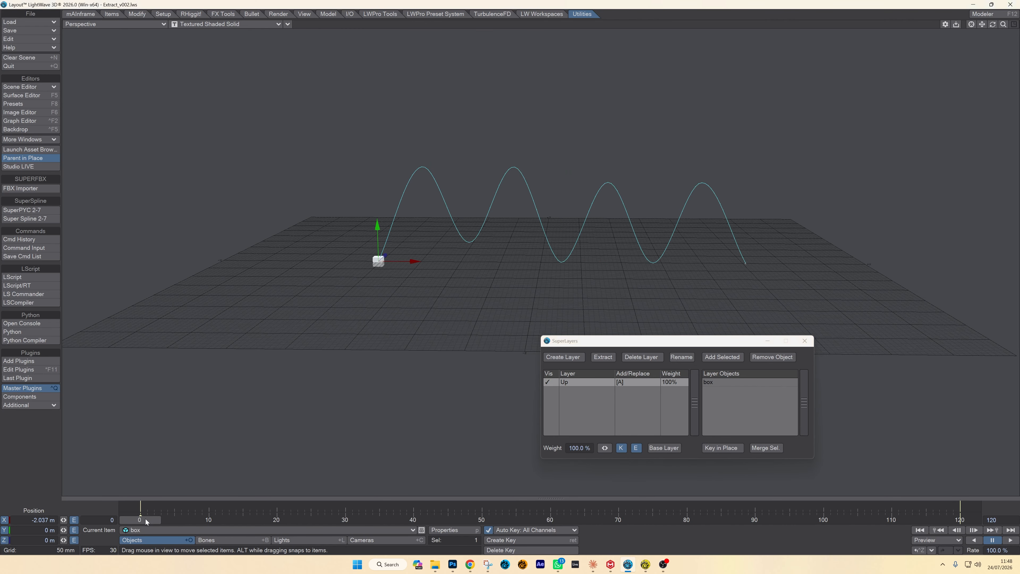
click(589, 448)
text(0)
key(Return)
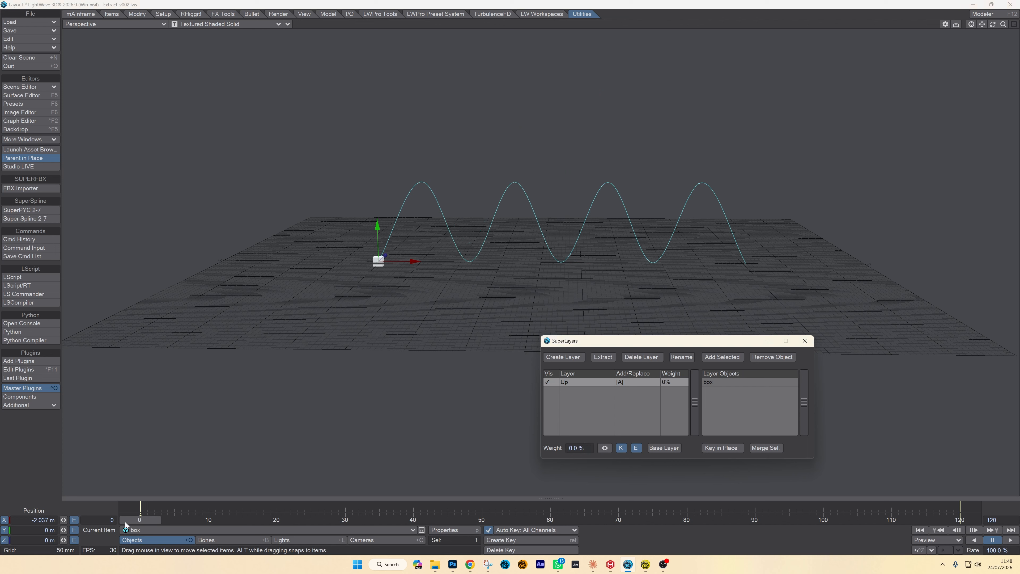
- Scrub to frame 120 and set the Up layer's weight to 100%
drag(126, 522, 961, 521)
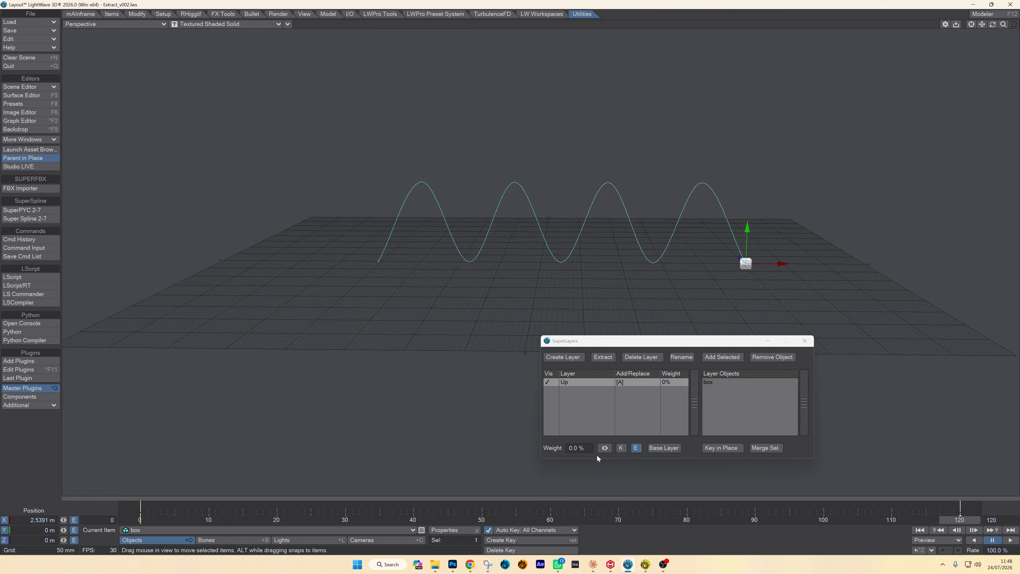
click(578, 448)
text(100)
key(Return)
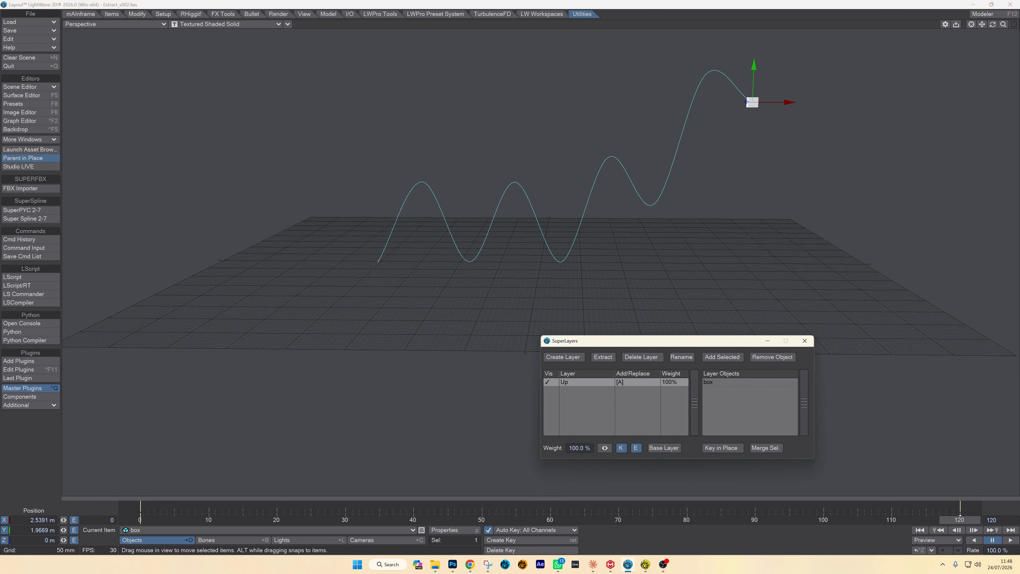
- Toggle the Up layer's visibility at frame 60 to compare motion paths, and scrub forward to inspect the rising part
click(977, 519)
drag(965, 521, 550, 520)
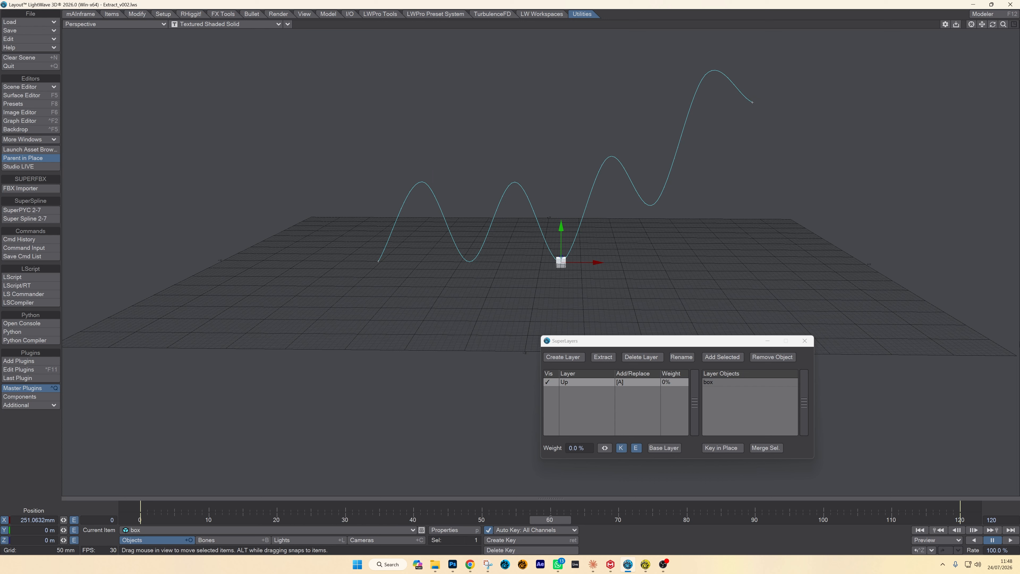
click(548, 382)
click(548, 382)
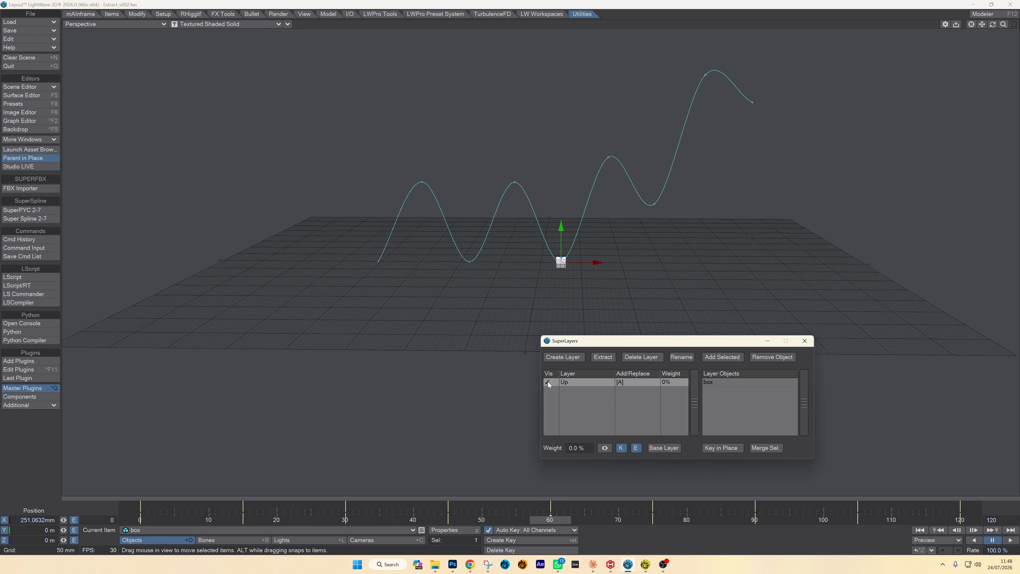
click(548, 382)
click(548, 382)
click(548, 382)
click(547, 382)
click(548, 382)
click(548, 382)
drag(555, 519, 638, 519)
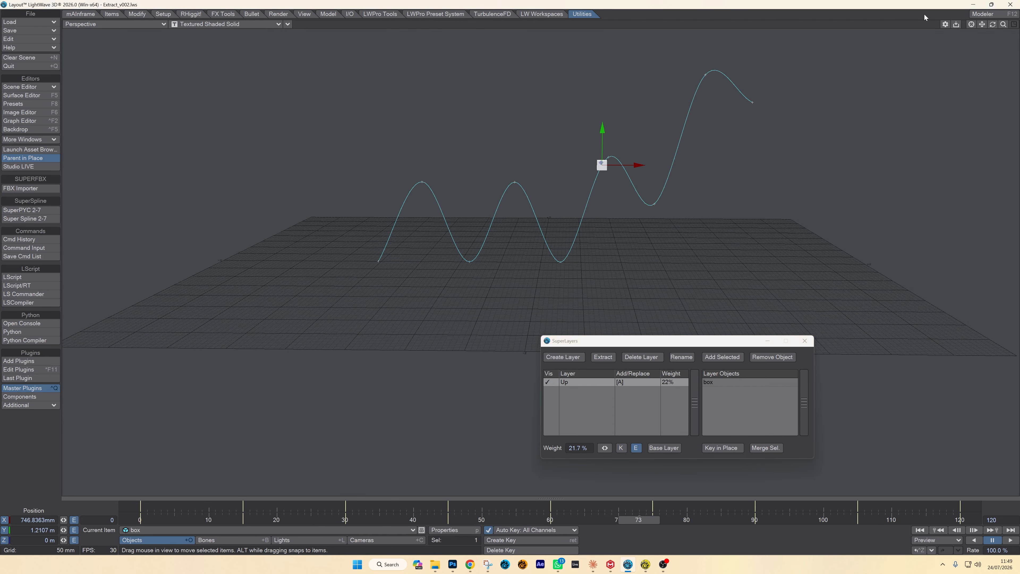
drag(992, 25, 258, 386)
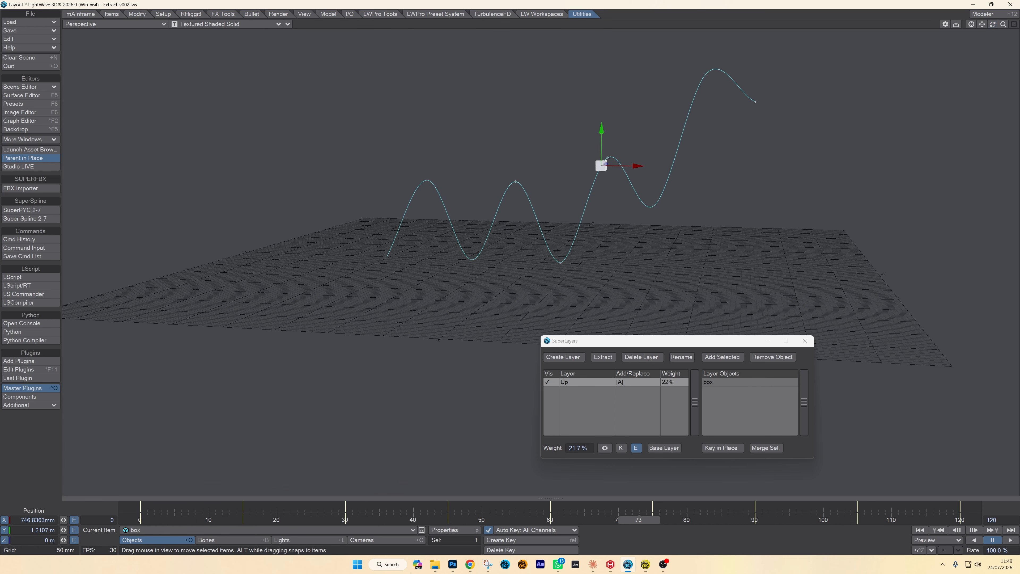
- From frame 60, create a second animation layer for the box and key it in place at frame 120
drag(639, 520, 550, 519)
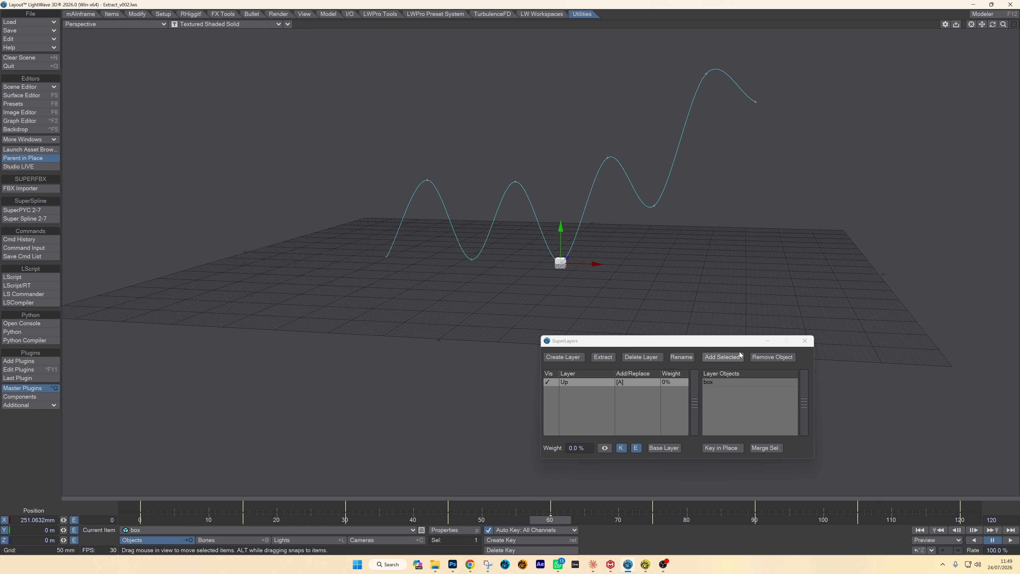
click(556, 361)
click(474, 372)
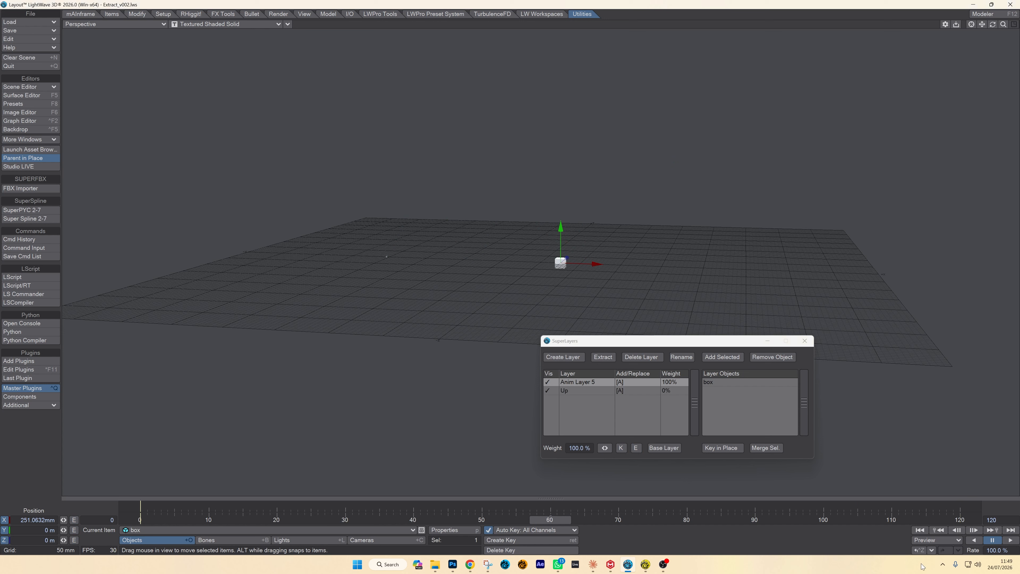
click(967, 513)
click(726, 449)
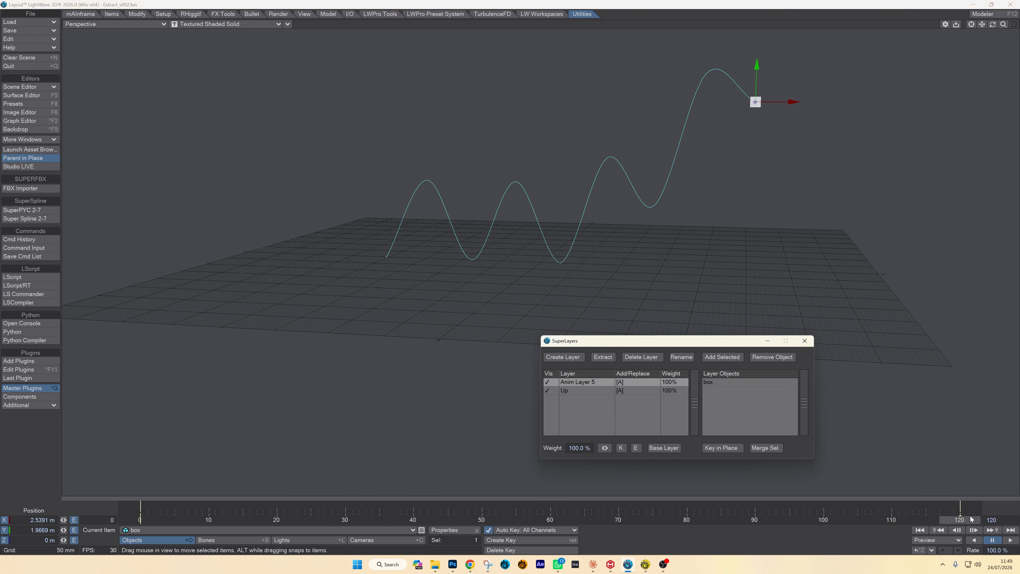
- At frame 60 in the new layer, move the box back along X to about -1.23 m
drag(971, 520, 550, 519)
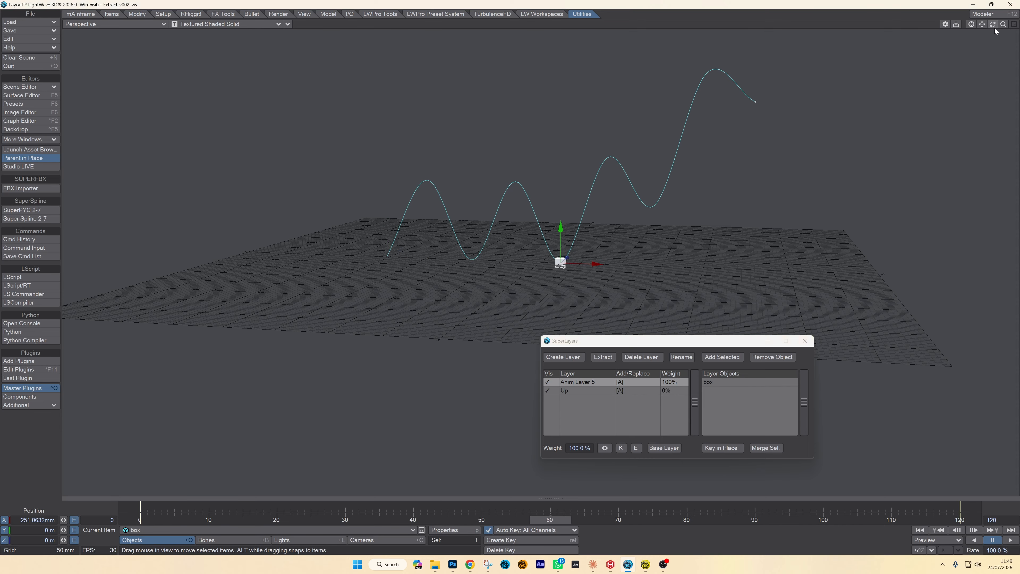
drag(994, 27, 988, 28)
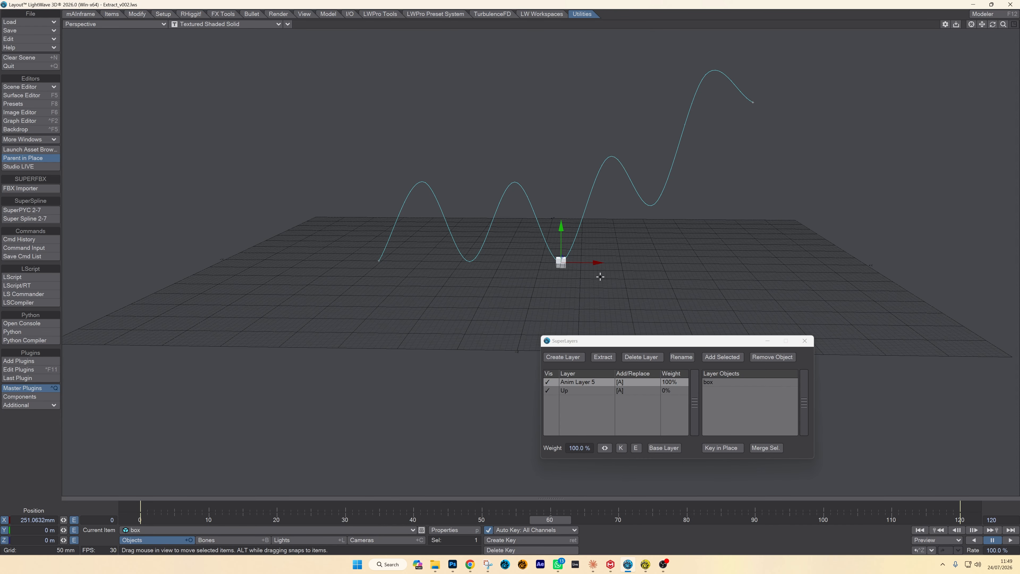
drag(598, 262, 499, 267)
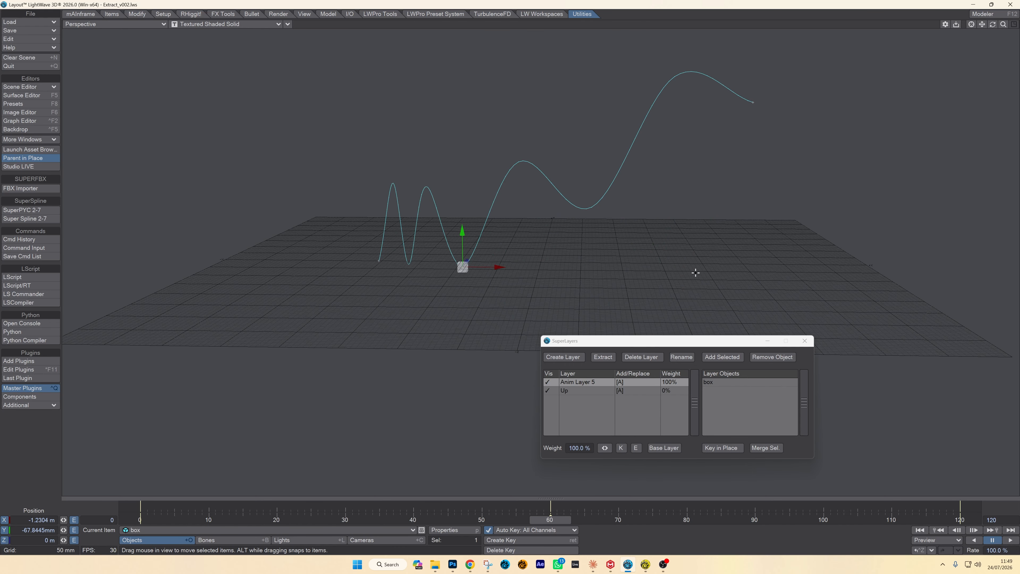
- Reduce the new layer's weight to about 61.5% while watching the motion path change
drag(607, 444, 808, 453)
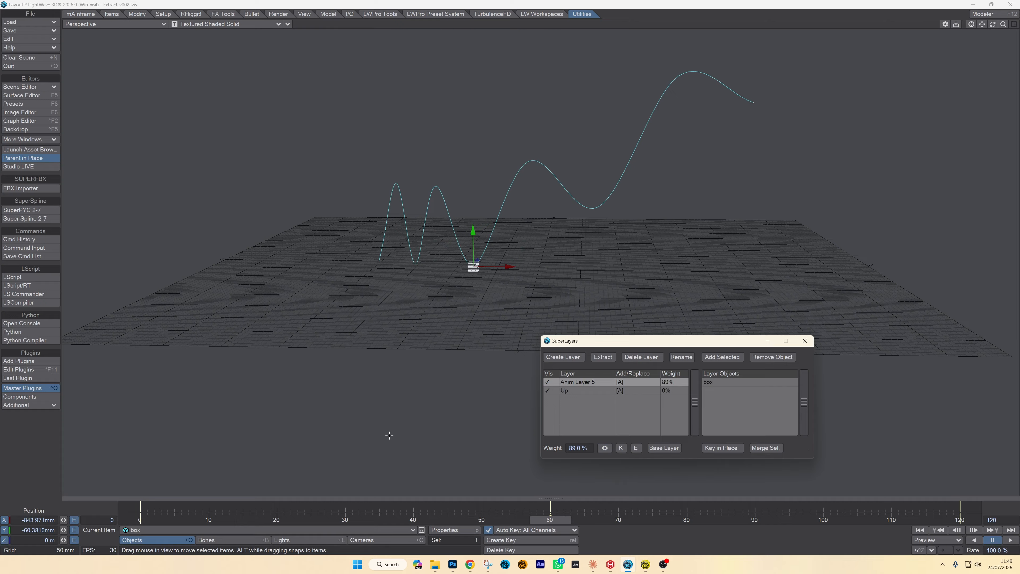
mouse_move(605, 448)
mouse_down()
mouse_move(574, 448)
mouse_move(619, 442)
mouse_up()
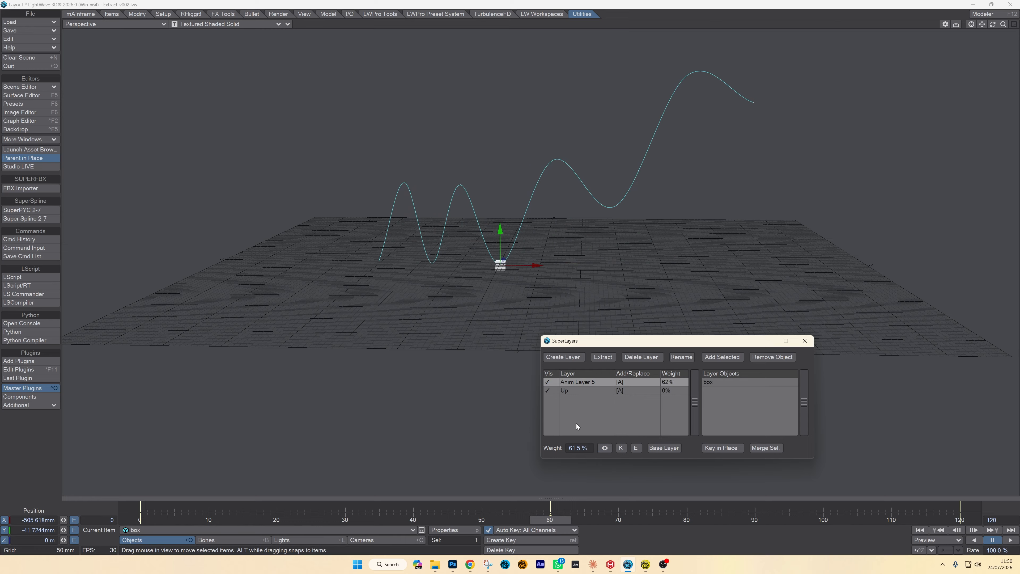
- Toggle the visibility of the Up layer and Anim Layer 5 individually to compare their effects, leaving both enabled
click(548, 390)
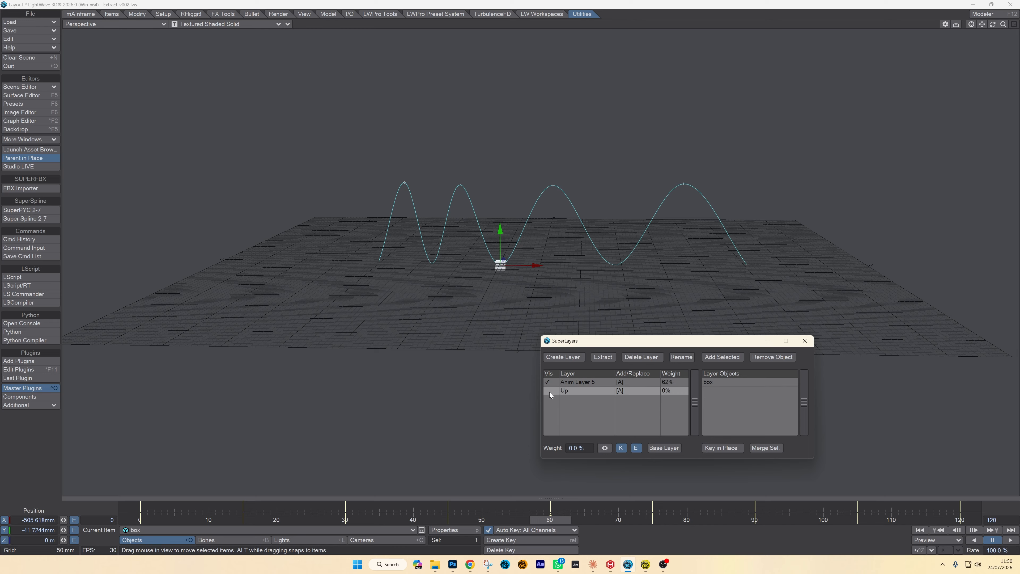
click(549, 390)
click(548, 382)
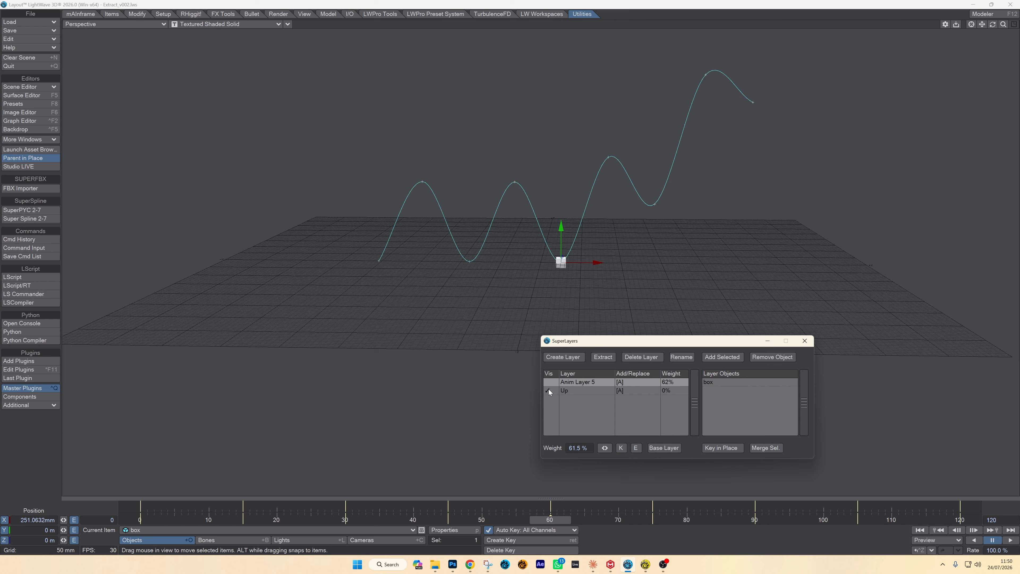
click(548, 391)
click(548, 391)
click(548, 382)
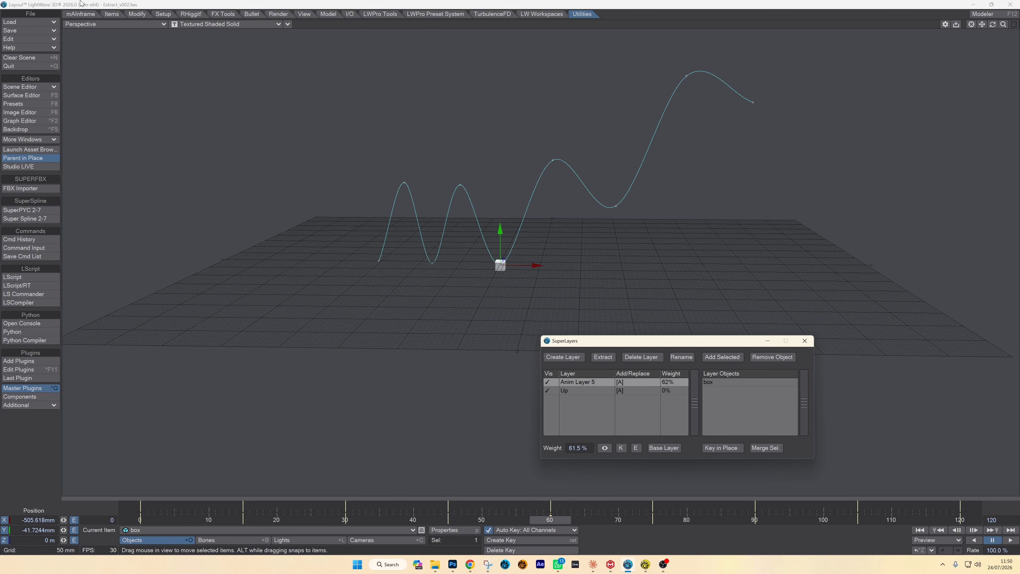
- Reload the Extract_v002.lws scene without saving the changes, and scrub through the box's wave animation back to frame 0
click(30, 22)
mouse_move(24, 64)
click(181, 57)
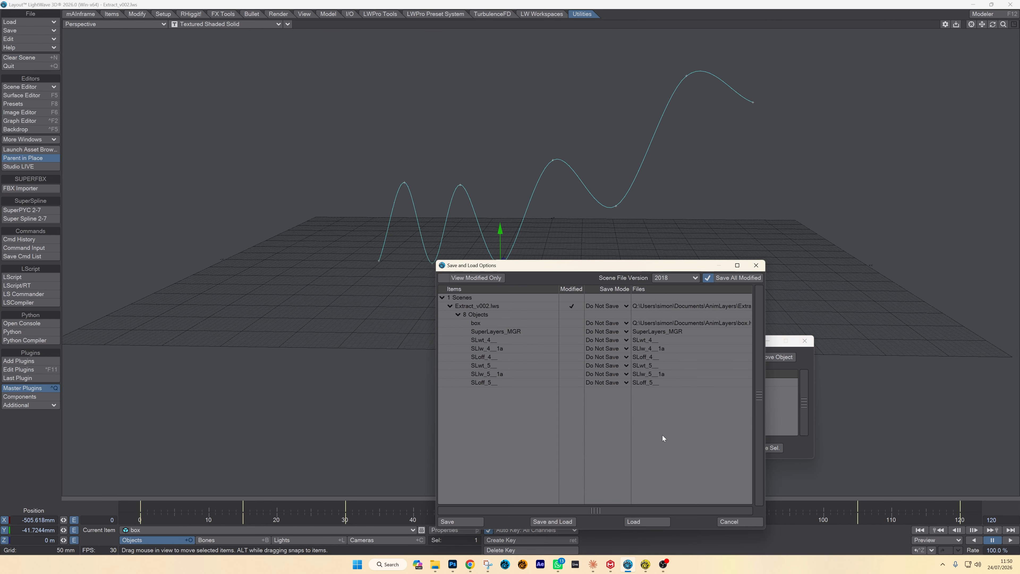
click(655, 520)
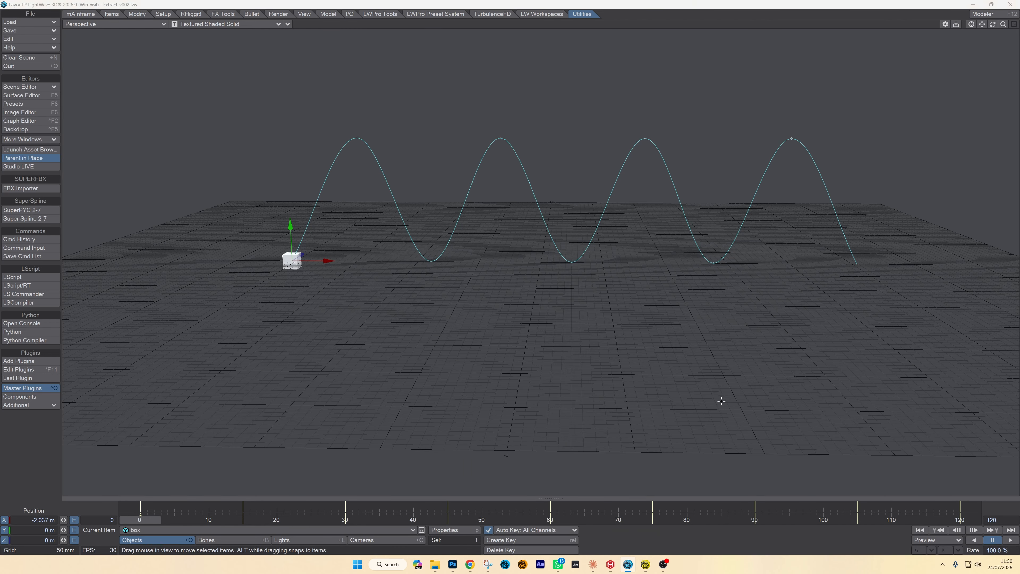
drag(175, 507, 140, 508)
mouse_move(143, 521)
mouse_down()
mouse_move(230, 520)
mouse_move(141, 520)
mouse_up()
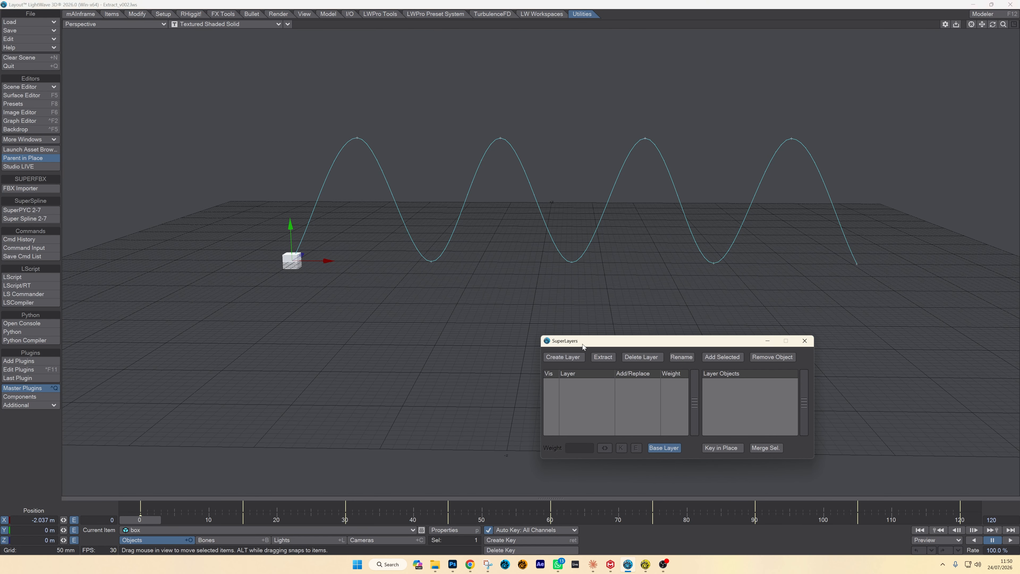
- Extract only the box's Y position channel to a separate layer
drag(583, 344, 589, 333)
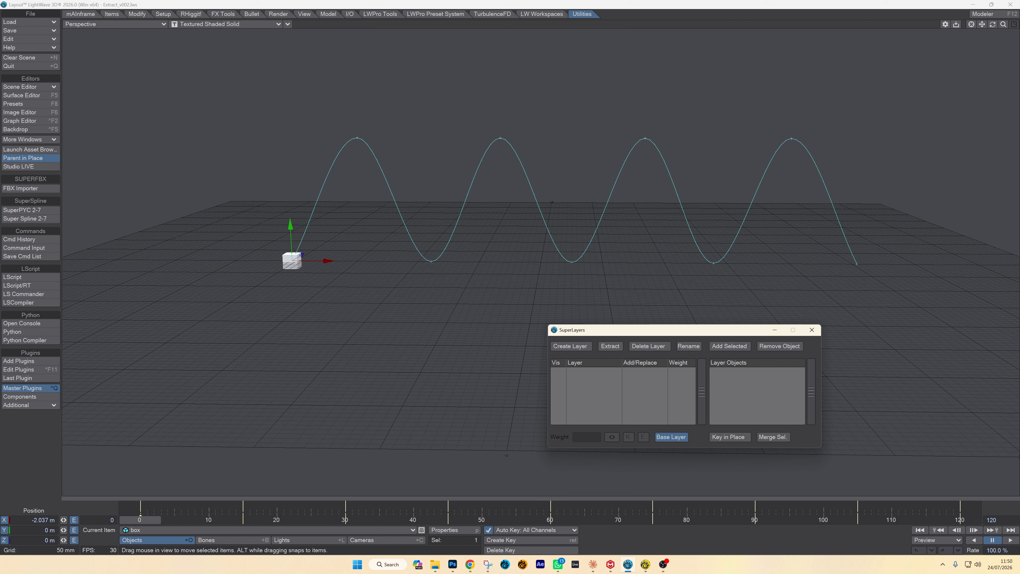
click(142, 521)
click(614, 347)
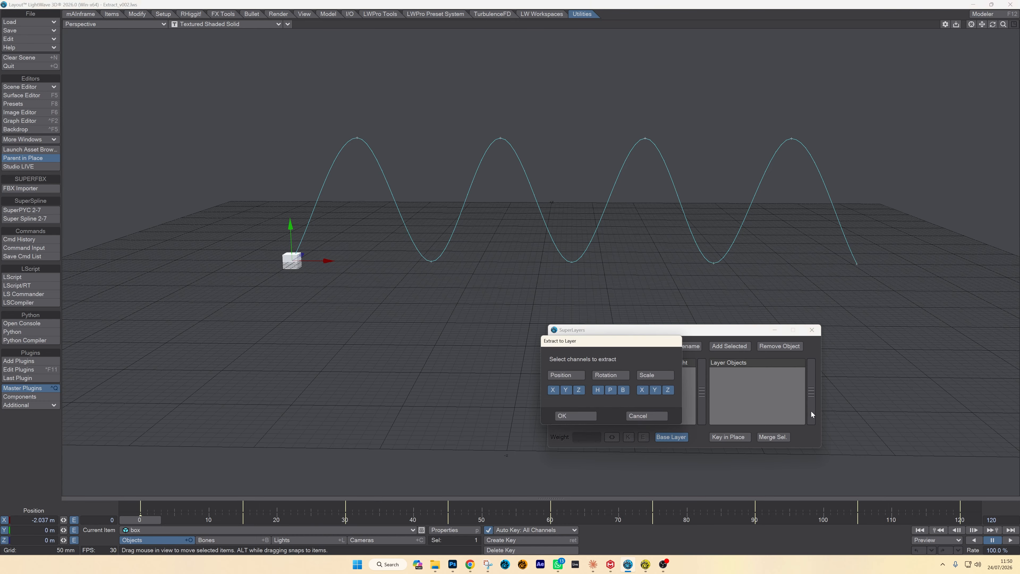
drag(602, 341, 462, 326)
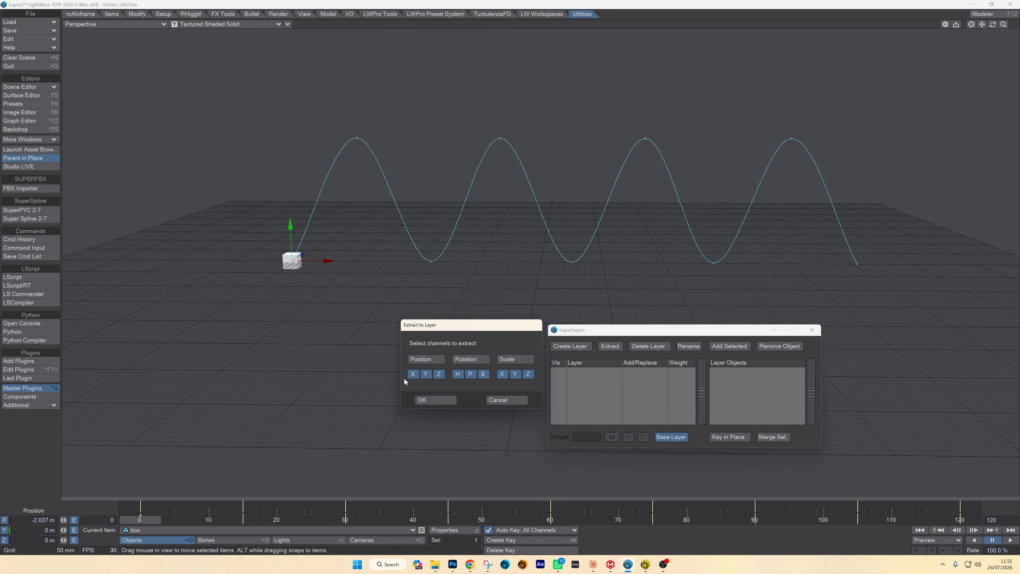
click(439, 374)
click(436, 400)
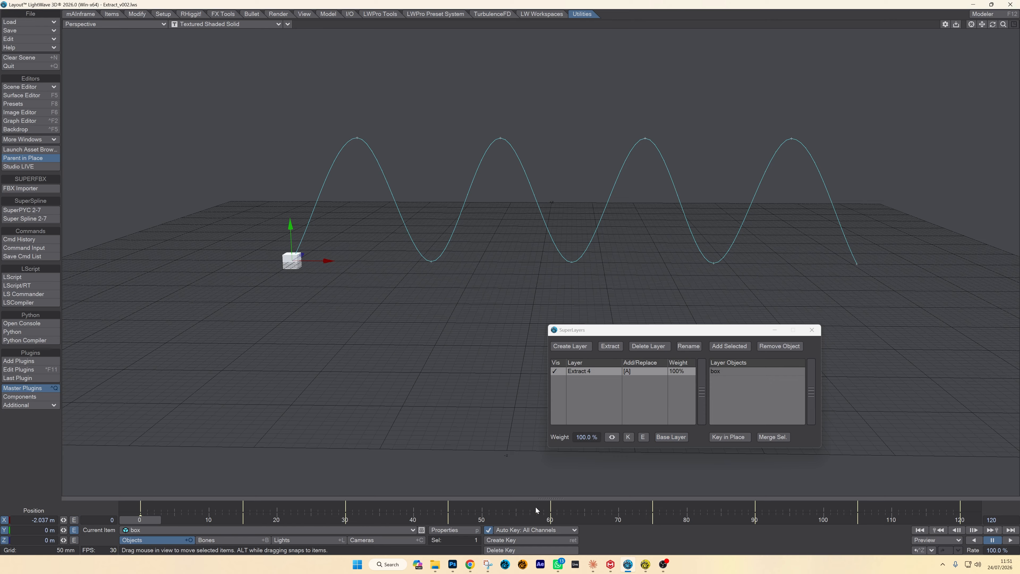
- Hide the extracted layer, examine the base layer's remaining motion from a higher angle, and show the layer again
click(555, 371)
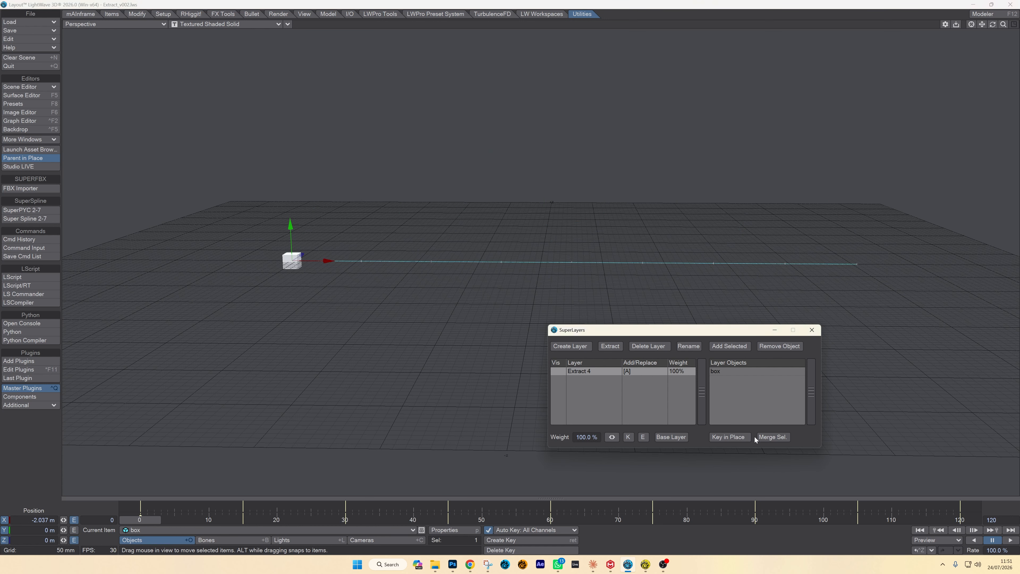
click(681, 438)
drag(993, 24, 979, 62)
mouse_move(149, 521)
mouse_down()
mouse_move(868, 522)
mouse_move(140, 521)
mouse_up()
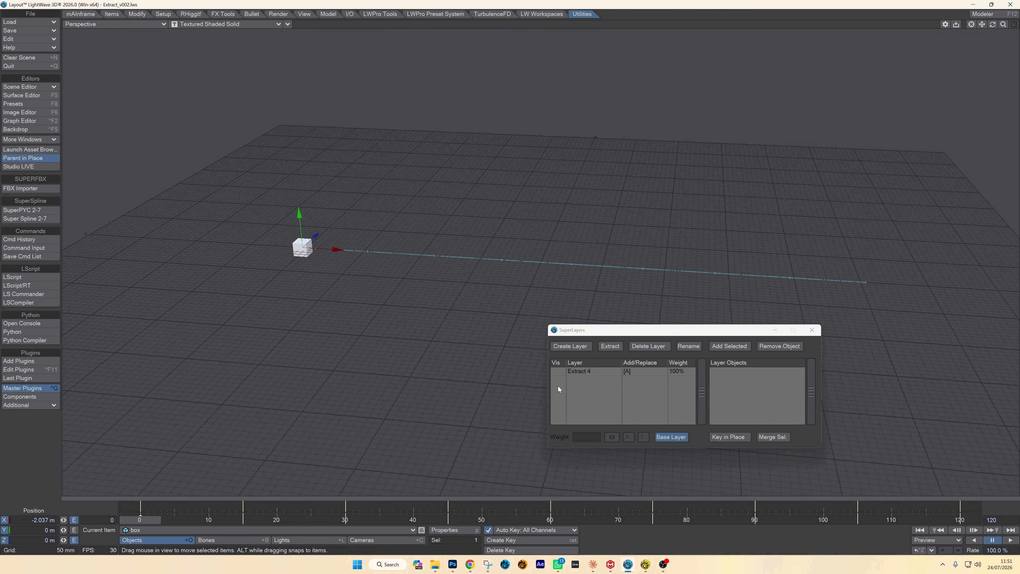
click(558, 374)
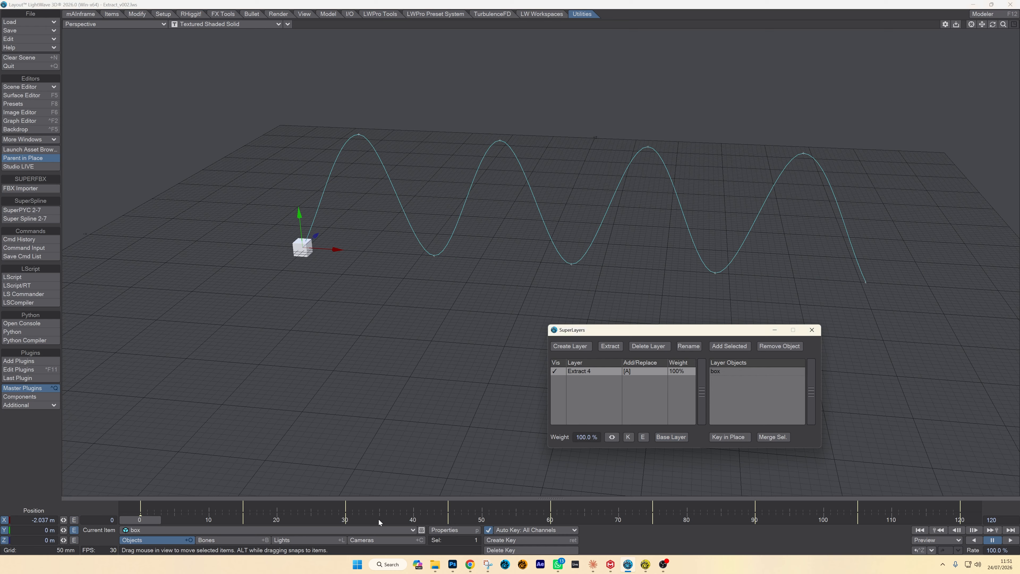
- Lower the extracted layer's weight to 26% and further to 17% to flatten the box's wave
mouse_move(140, 522)
mouse_down()
mouse_move(844, 521)
mouse_move(141, 522)
mouse_up()
drag(606, 439, 567, 440)
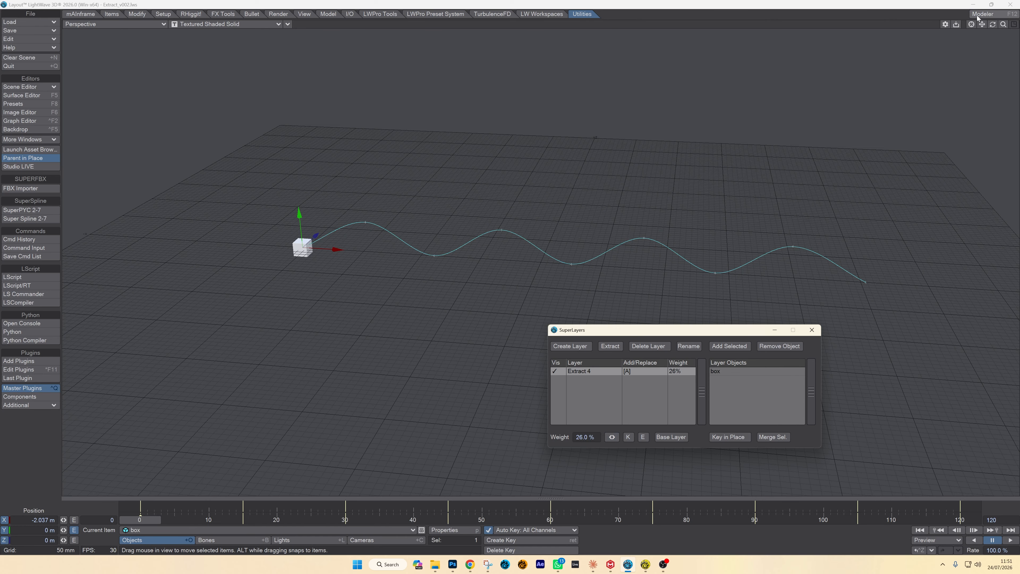
drag(994, 25, 980, 43)
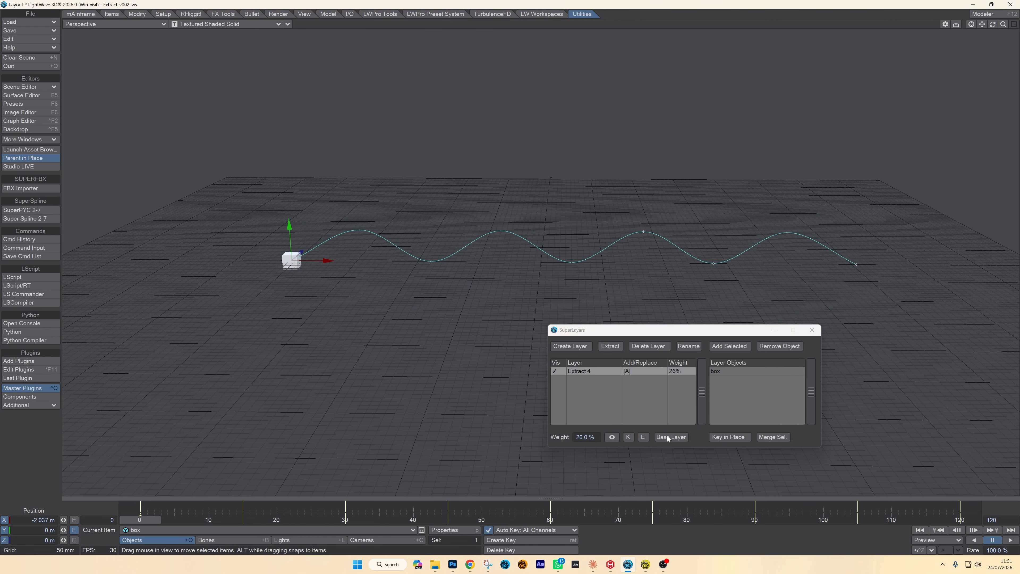
mouse_move(612, 437)
mouse_down()
mouse_move(707, 437)
mouse_move(581, 437)
mouse_move(627, 437)
mouse_move(605, 437)
mouse_up()
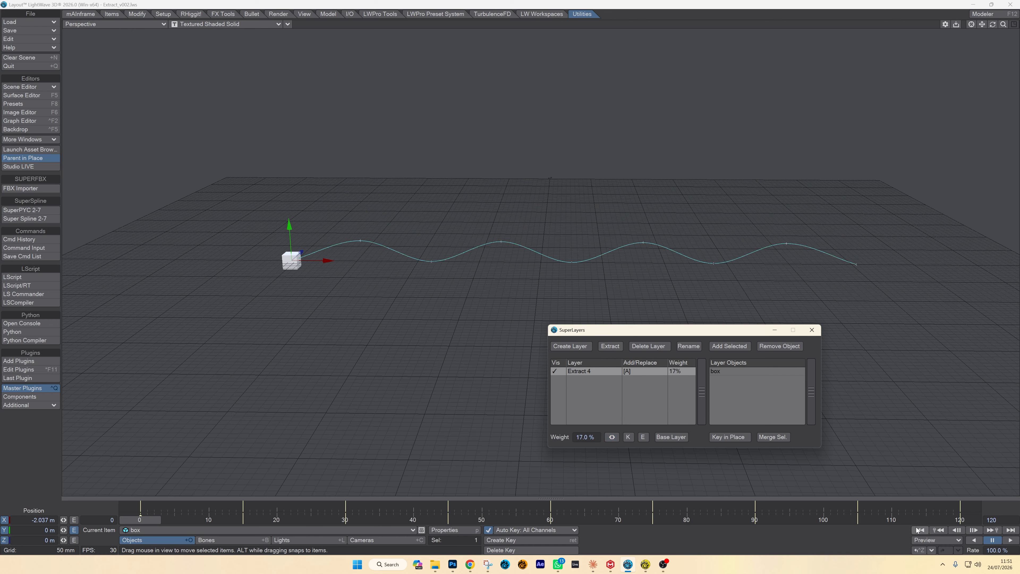
- Play the flattened wave, and key the extracted layer's weight at 17% on frames 0 and 120 and at -91% on frame 60
click(1011, 540)
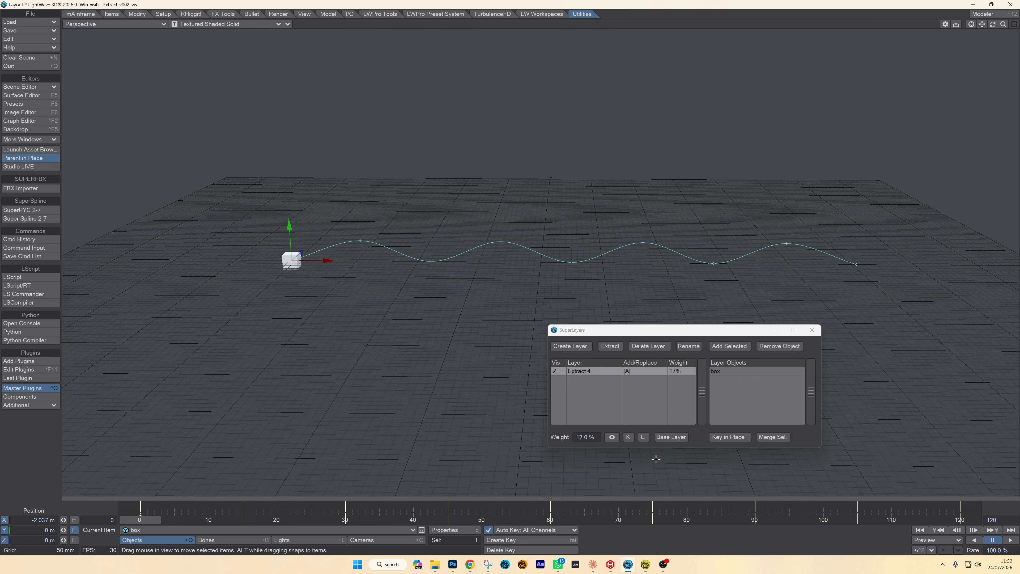
click(629, 436)
click(967, 522)
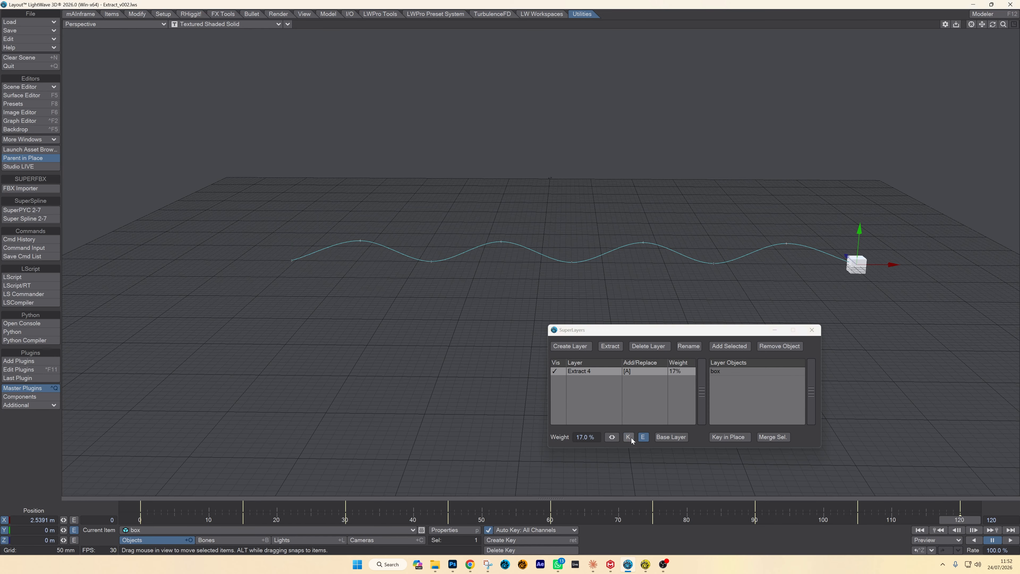
click(553, 521)
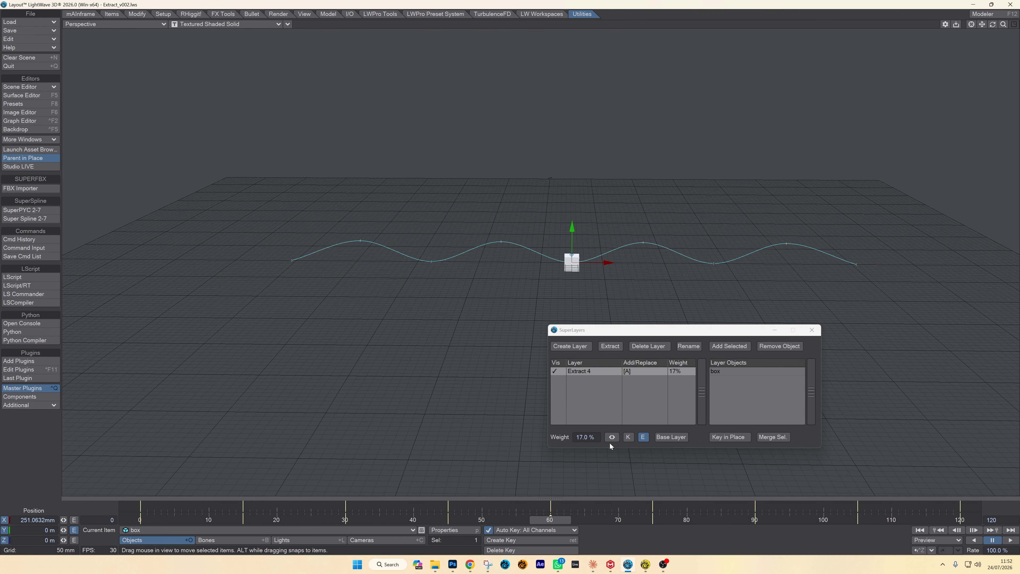
drag(612, 437, 530, 438)
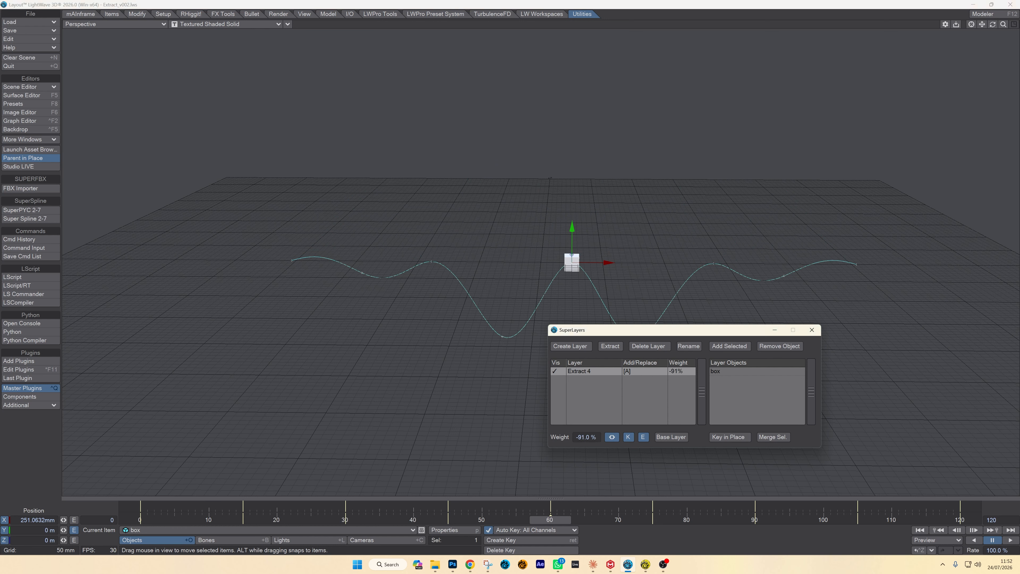
- Scrub back to frame 0 and play the box's animation to review the keyed weight changes
drag(561, 528, 141, 520)
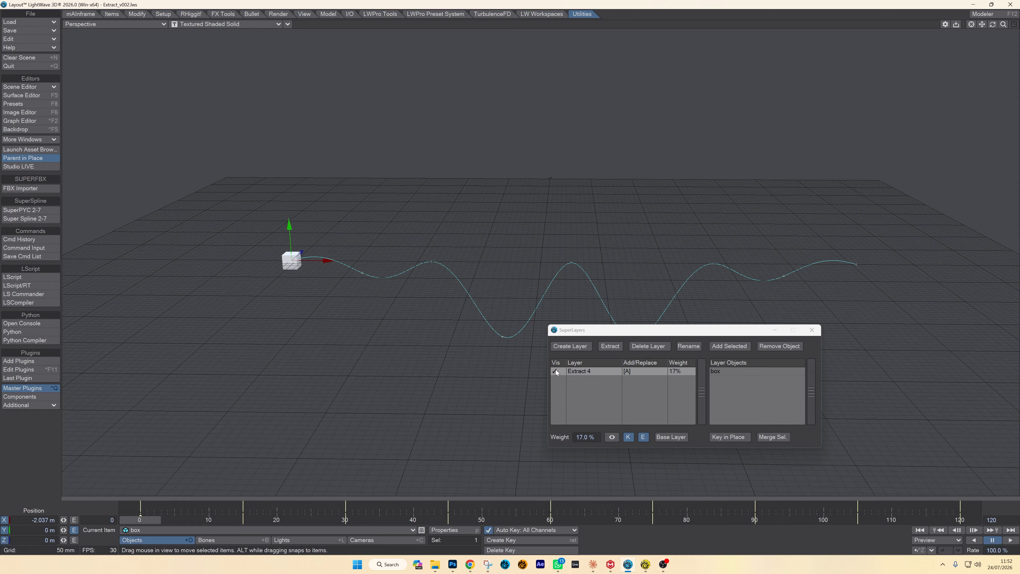
click(1014, 541)
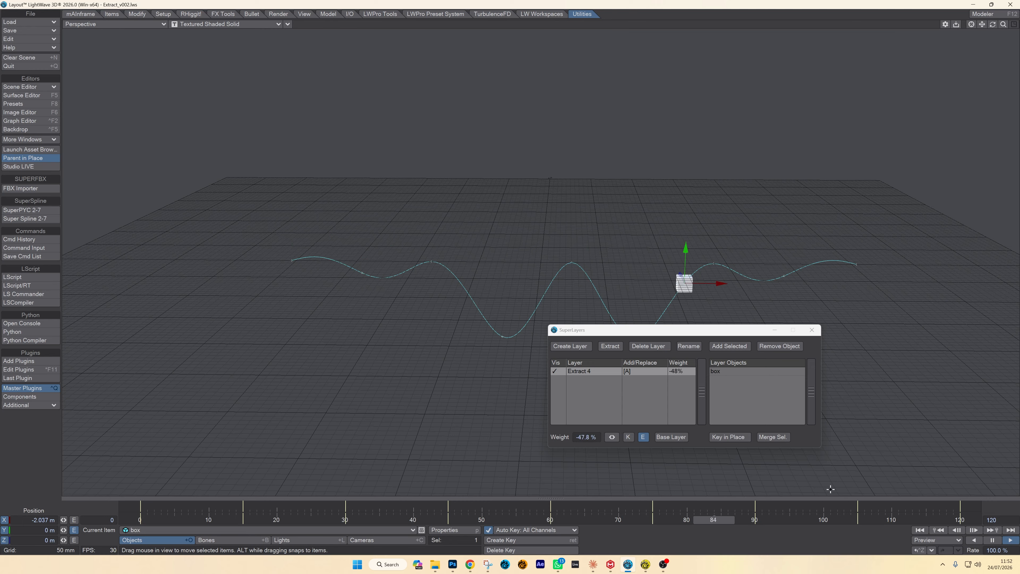
click(993, 540)
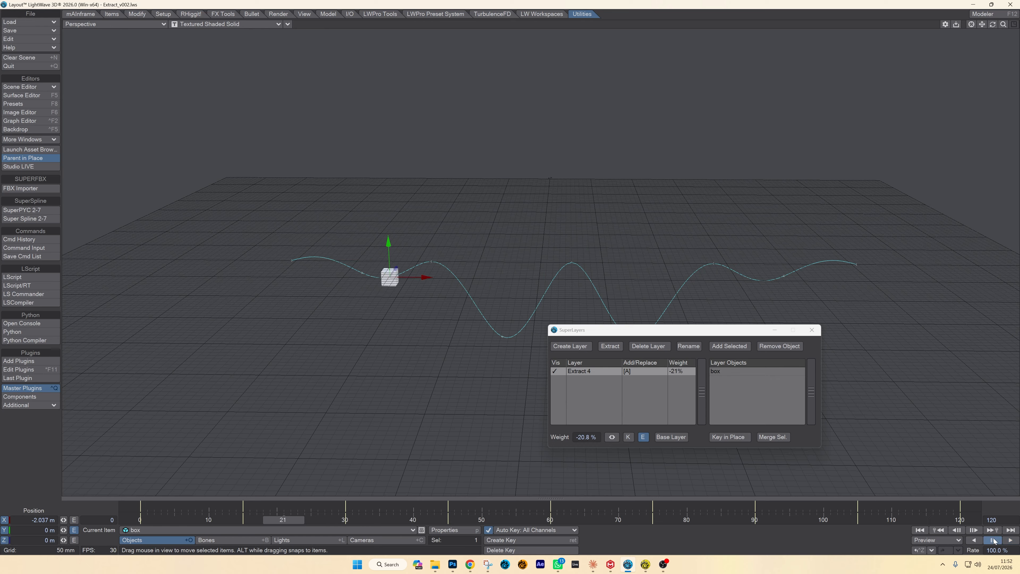
- Remove the extracted layer's weight envelope, return its weight to 100%, and merge the layer back into the box's base motion
click(644, 437)
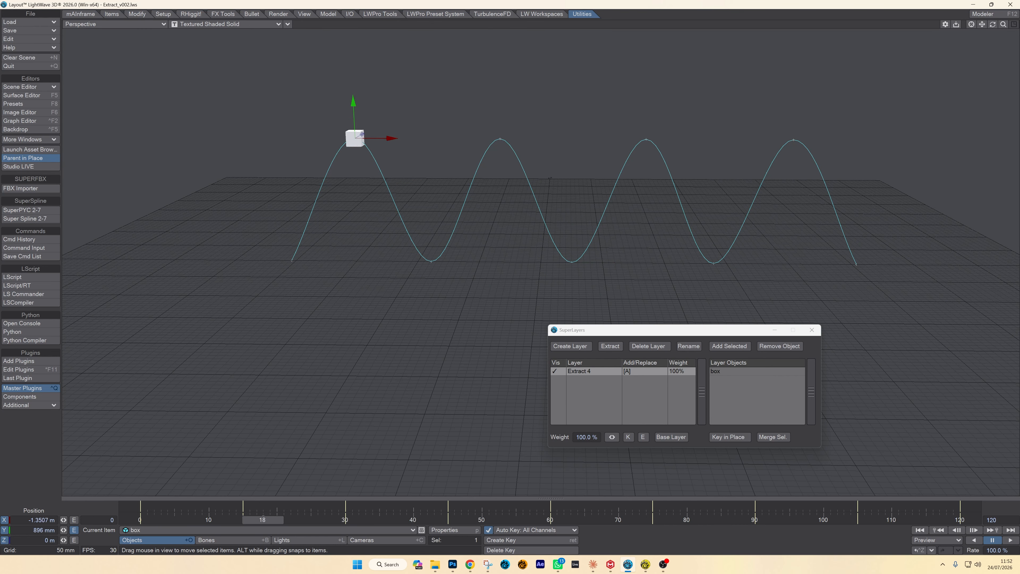
click(786, 438)
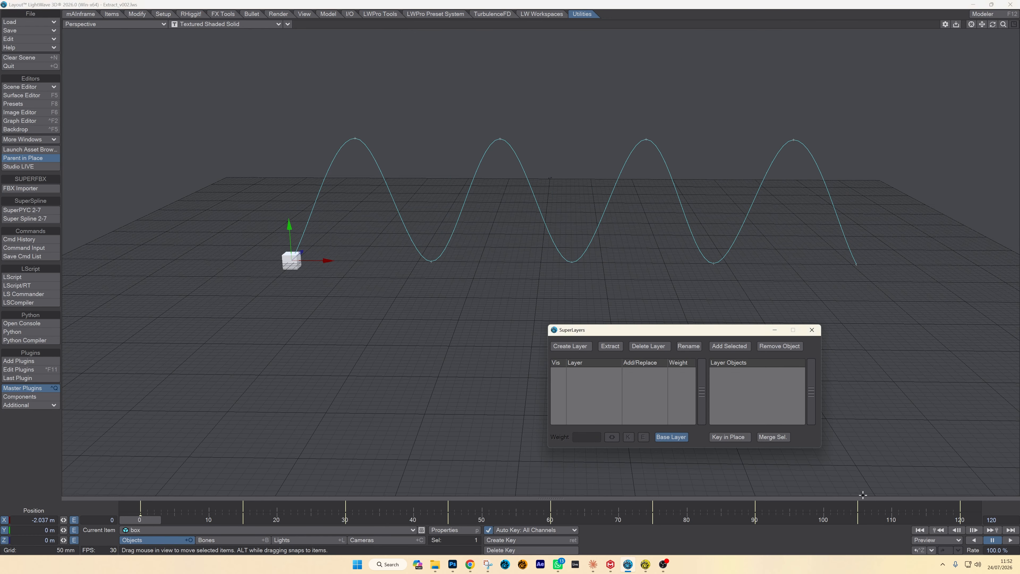